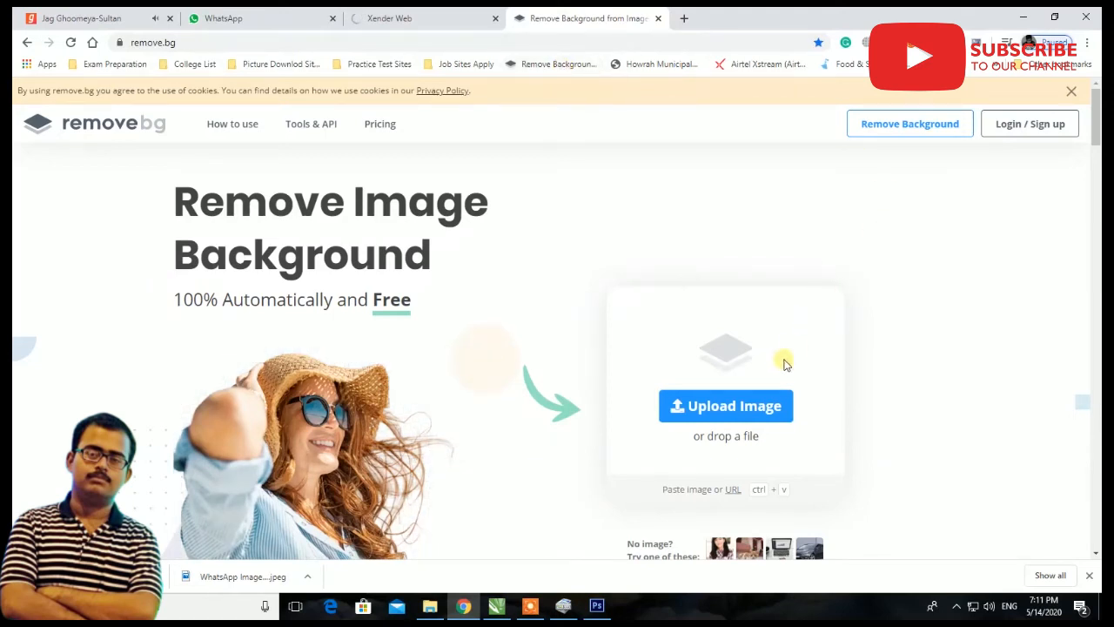
Step: Upload IMG-20200513-WA0007 from the Downloads folder to remove its background, and download the resulting cut-out
left_click(735, 397)
left_click(351, 180)
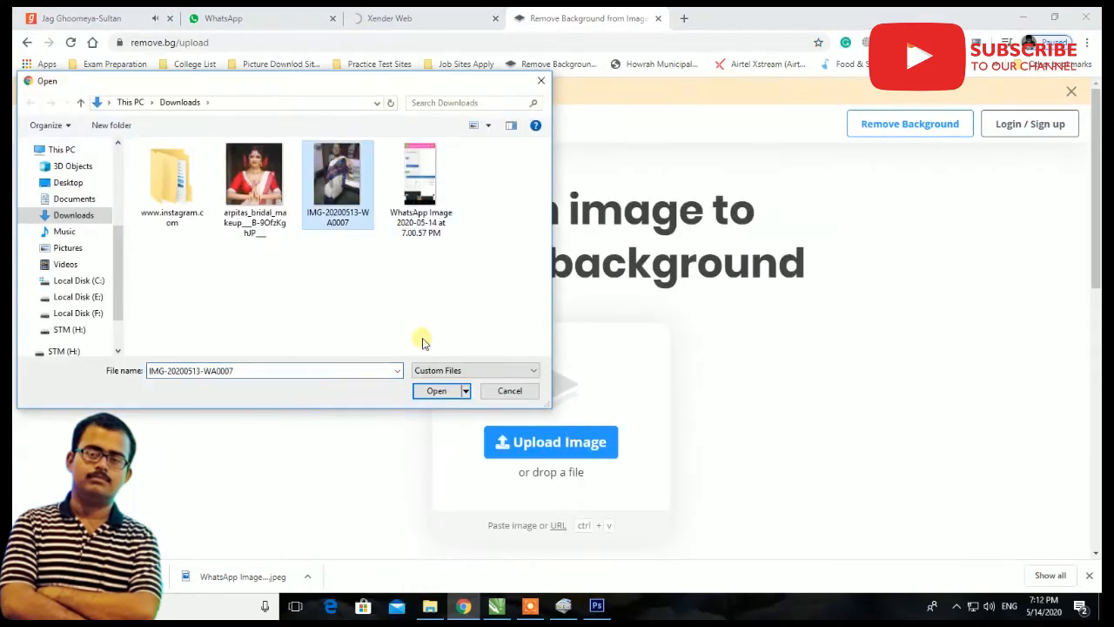
left_click(436, 393)
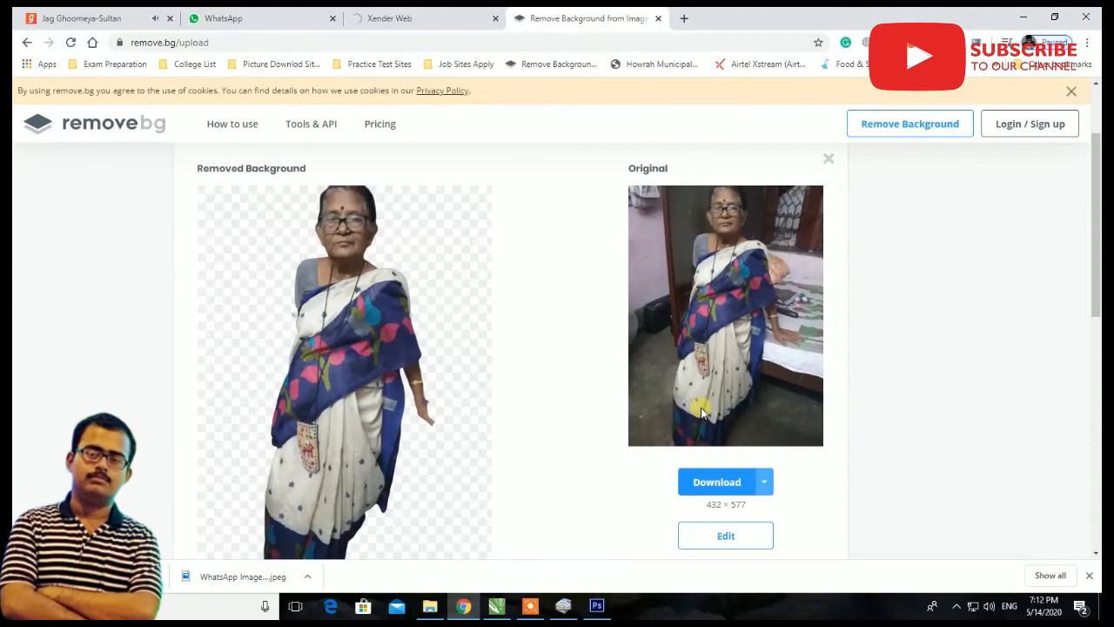
left_click(734, 488)
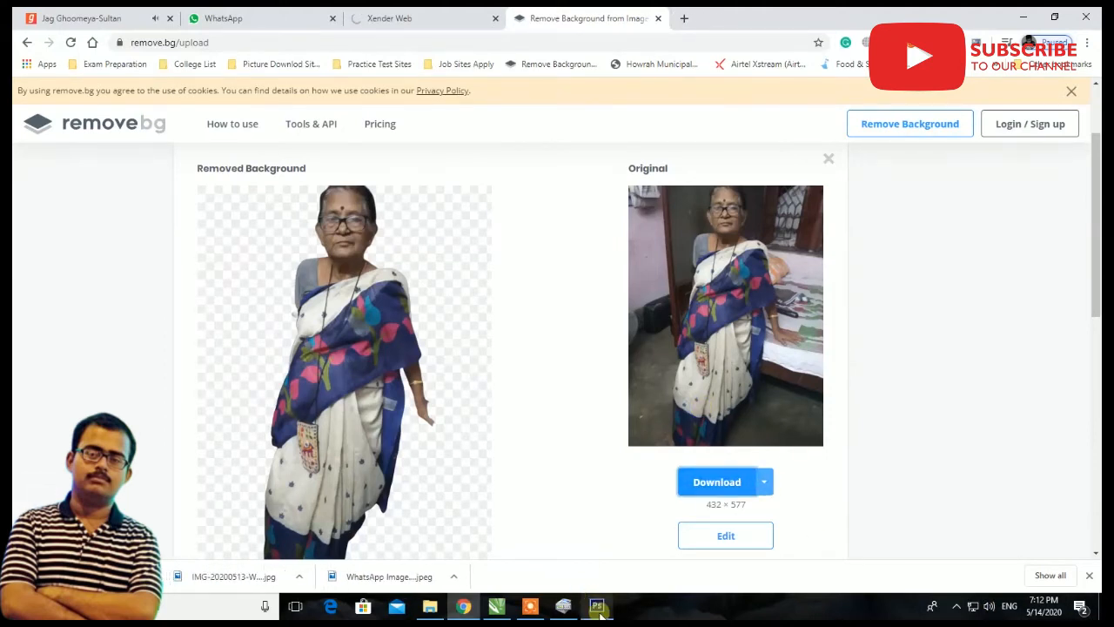
Step: Switch to Photoshop and begin a new document with its dimensions in millimeters
left_click(597, 605)
key("ctrl+n")
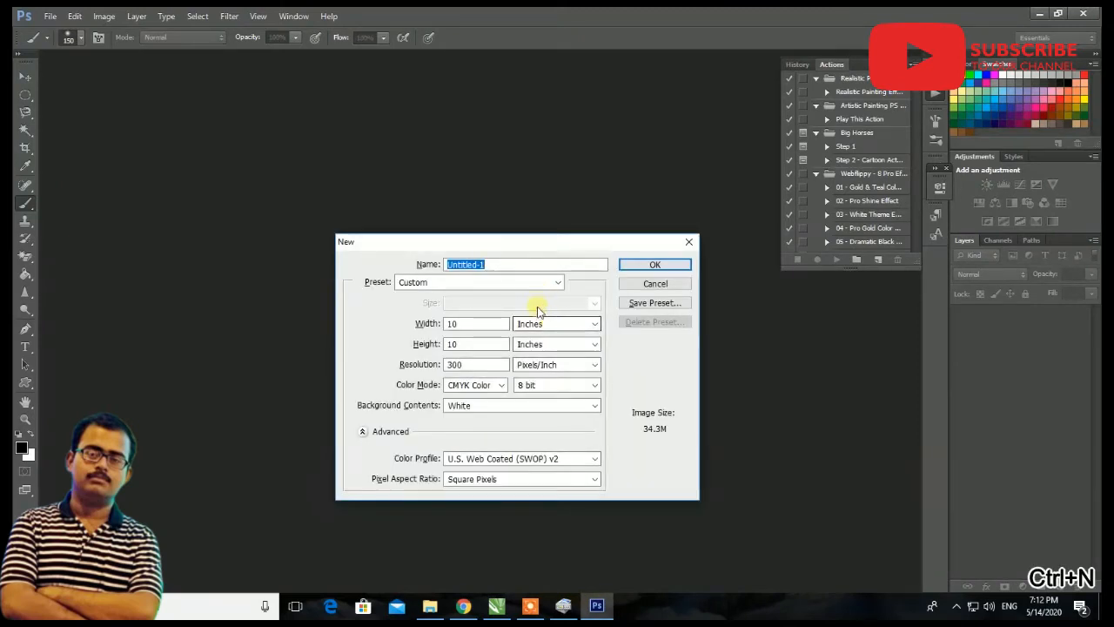
left_click(550, 323)
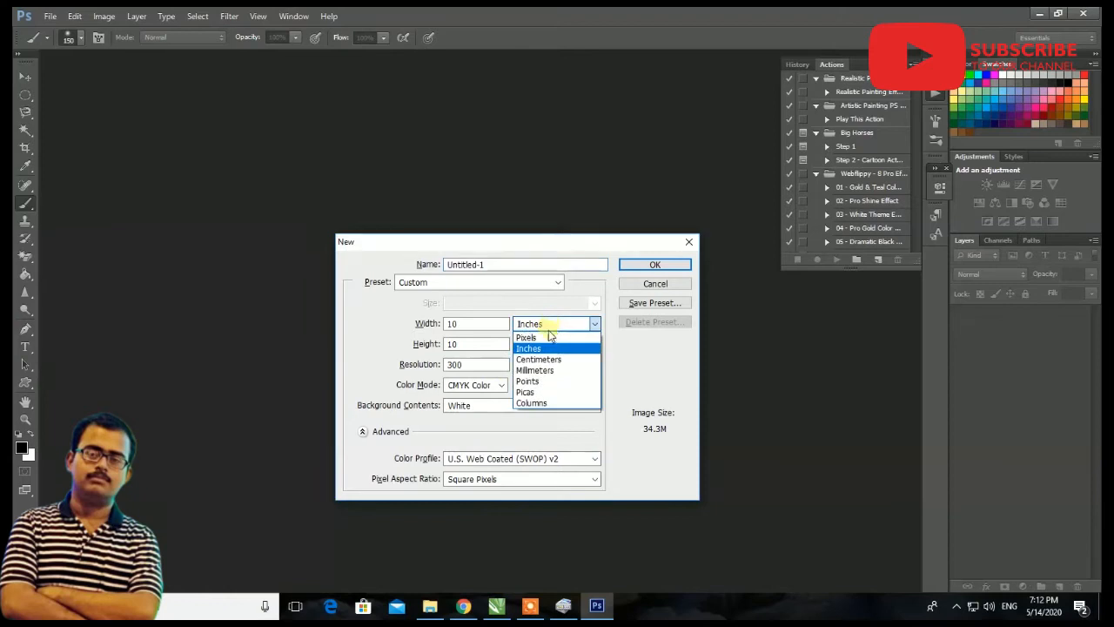
left_click(538, 370)
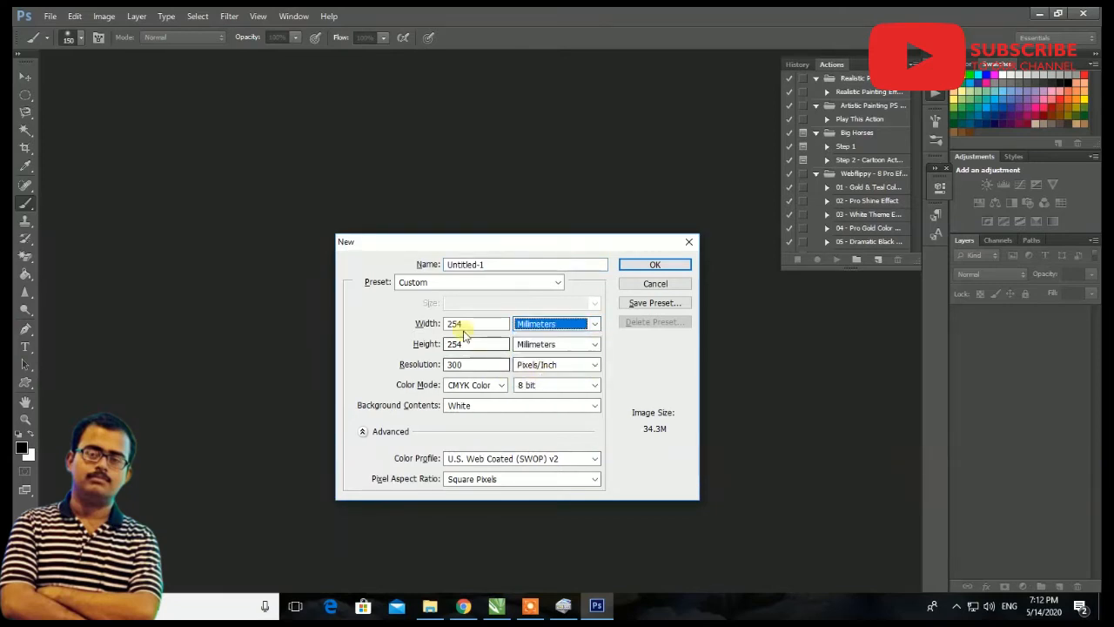
Step: Set the new document's width to 210 mm and height to 297 mm, and create it
double_click(461, 324)
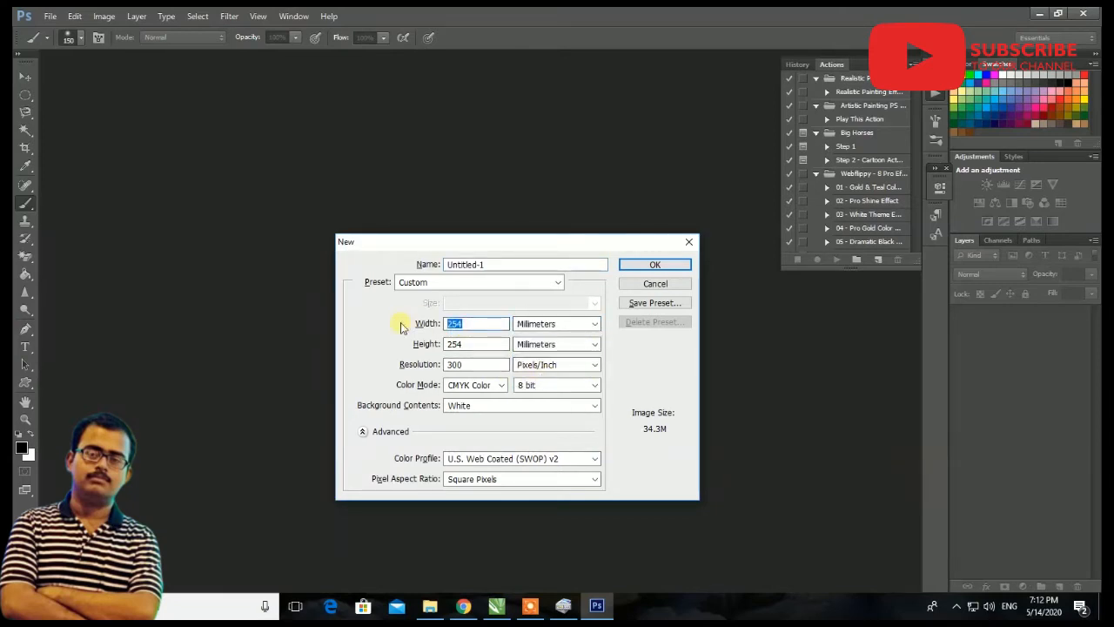
type("2")
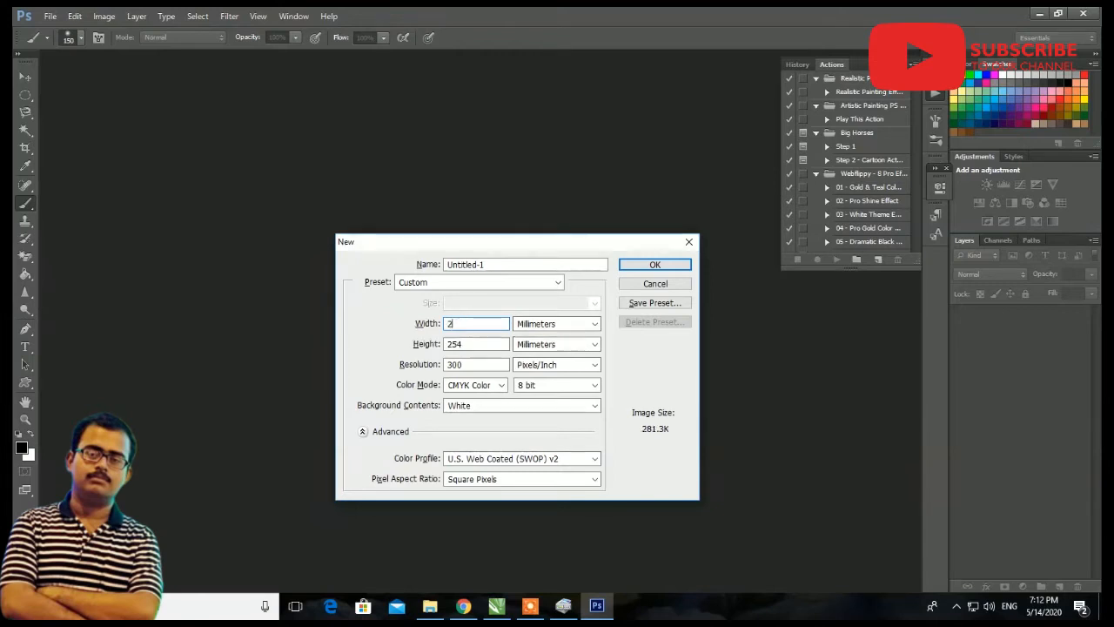
key("Tab")
key("Tab")
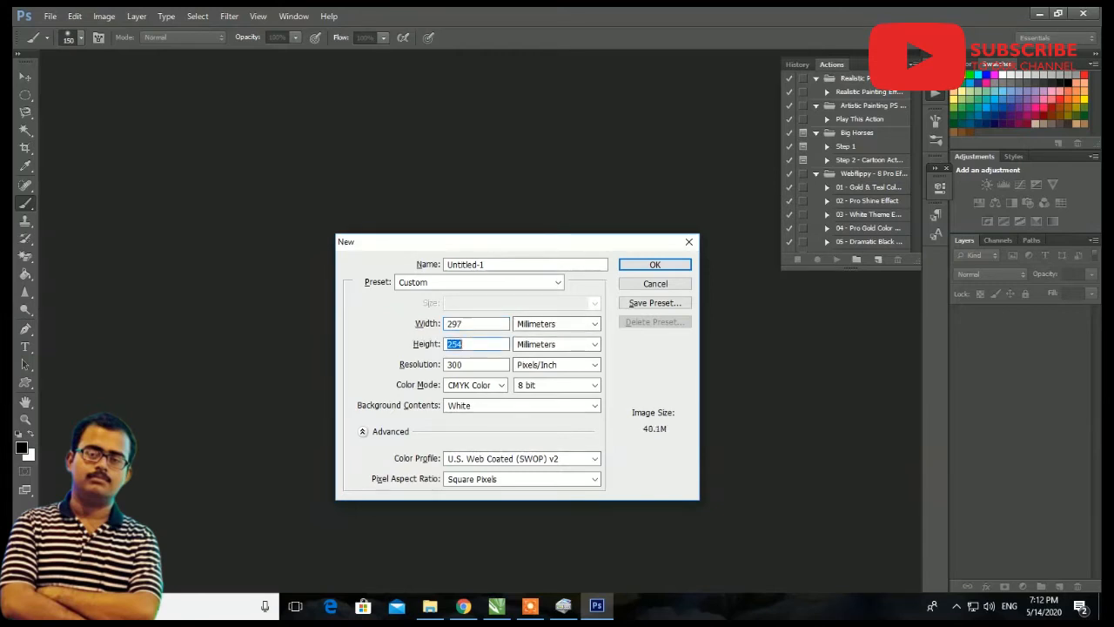
key("shift+Tab")
key("shift+Tab")
type("210")
key("Tab")
key("Tab")
key("Return")
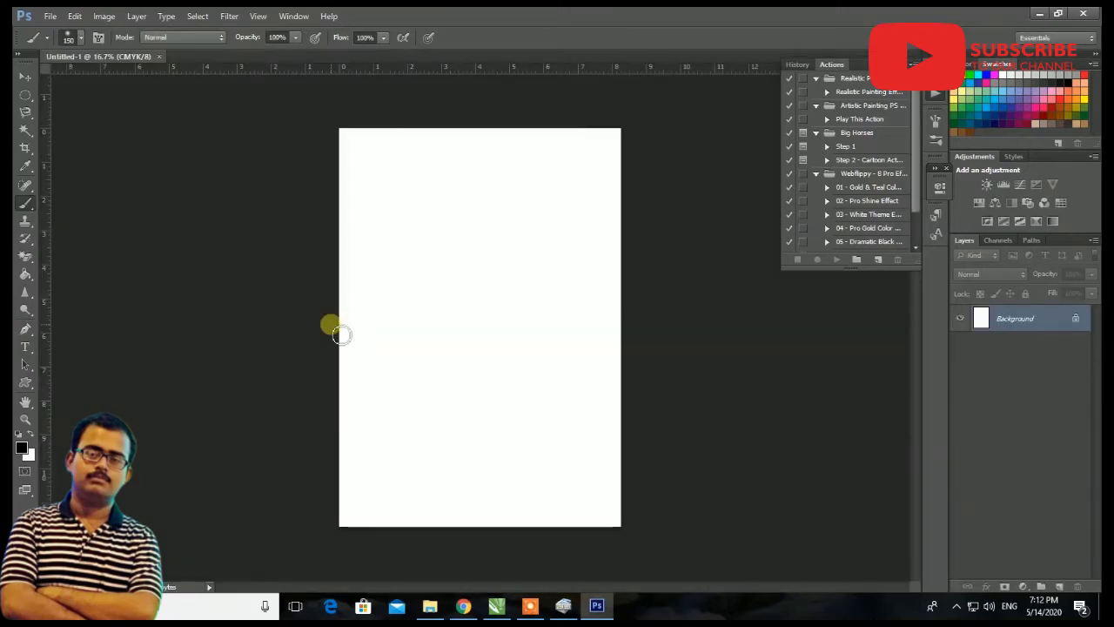
Step: Convert the locked Background into a regular layer and add a new empty layer above it
left_click(24, 77)
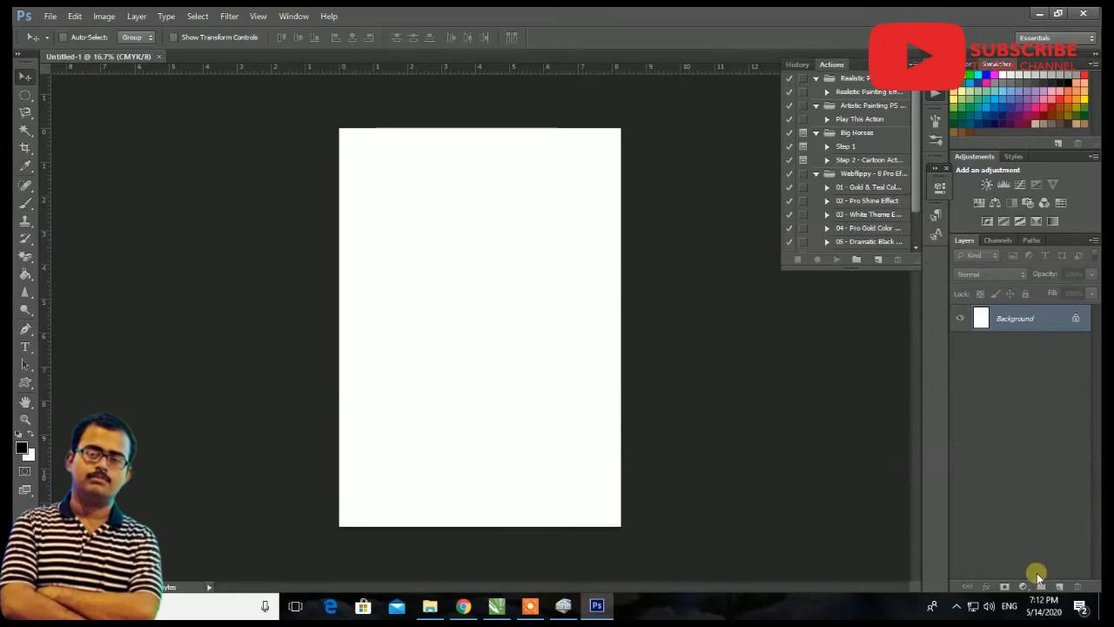
left_click(1006, 588)
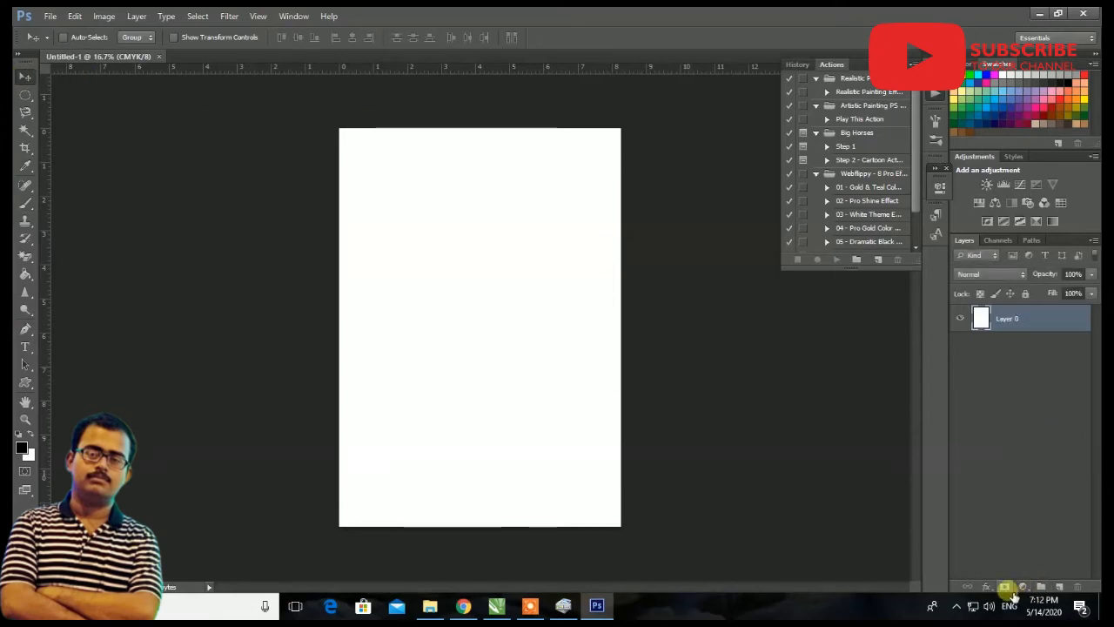
key("ctrl+z")
left_click(1059, 588)
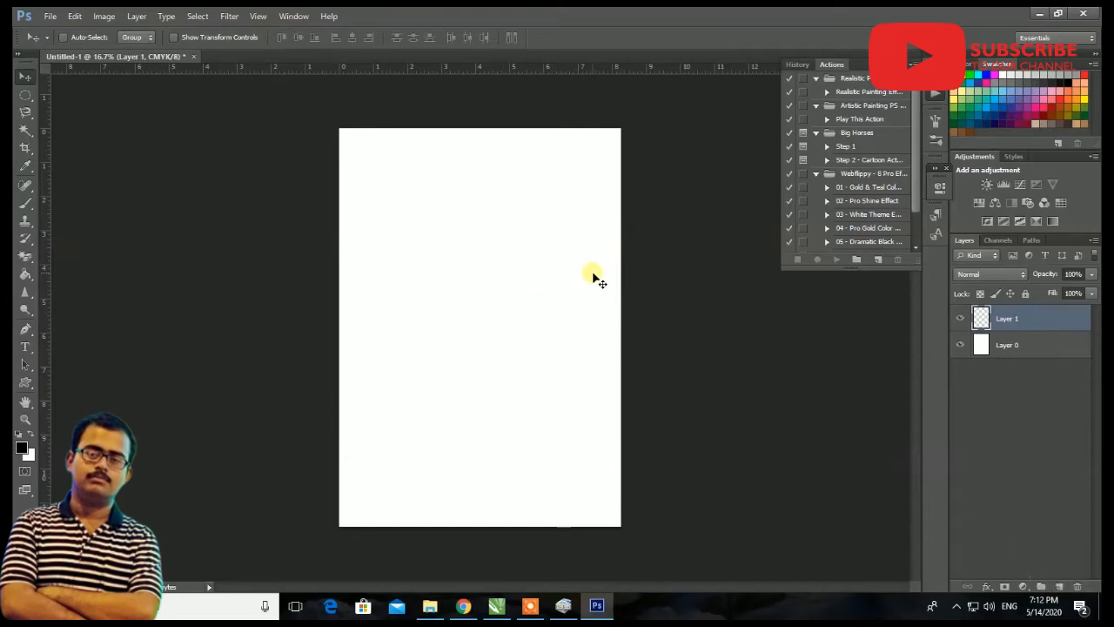
key("ctrl+plus")
key("ctrl+minus")
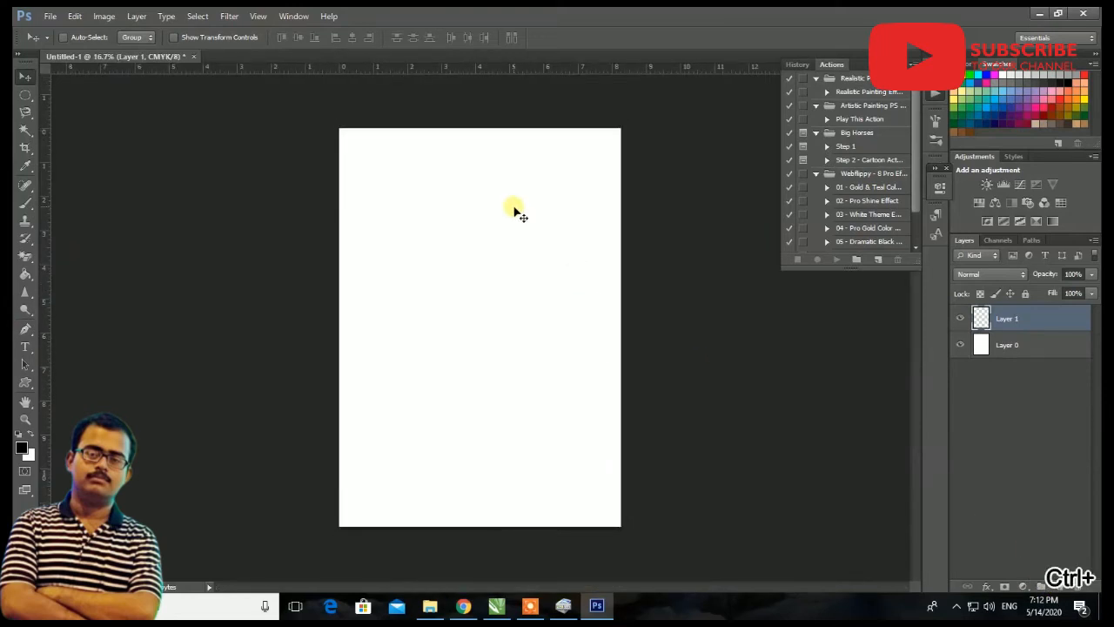
right_click(210, 166)
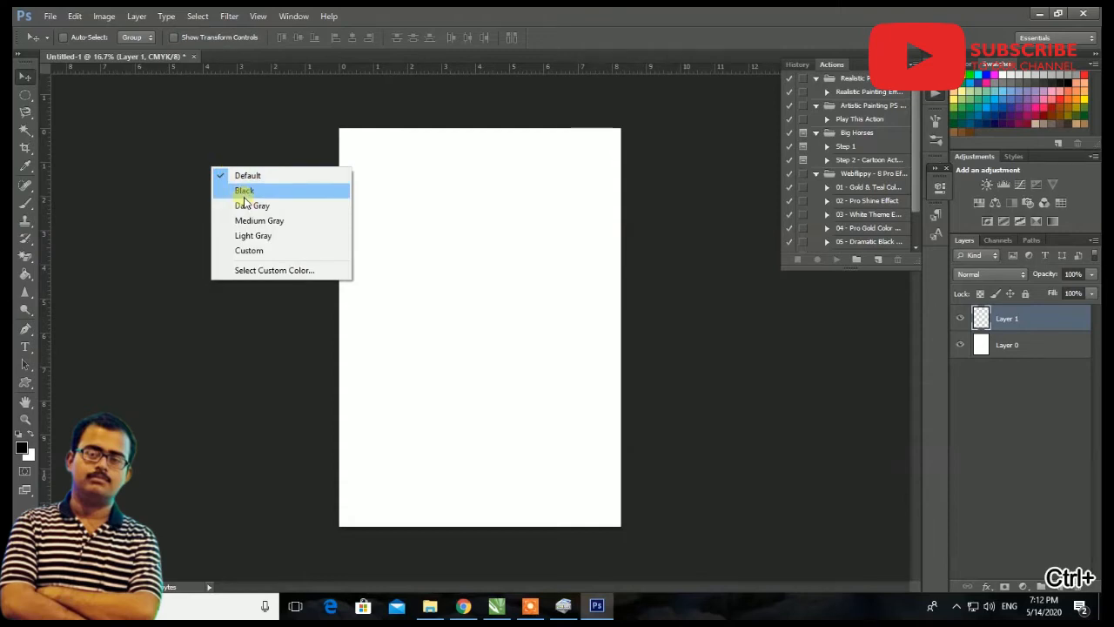
left_click(100, 94)
Step: Open the downloaded IMG-20200513-WA0007-removebg-preview.png cut-out and apply Auto Tone to it
key("ctrl+o")
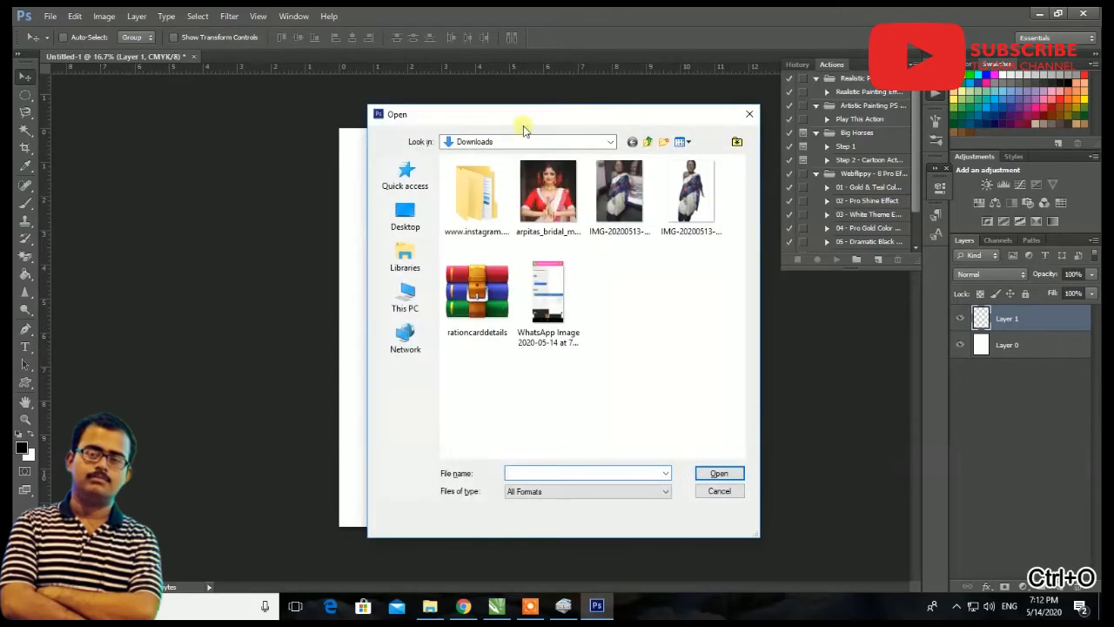
double_click(679, 193)
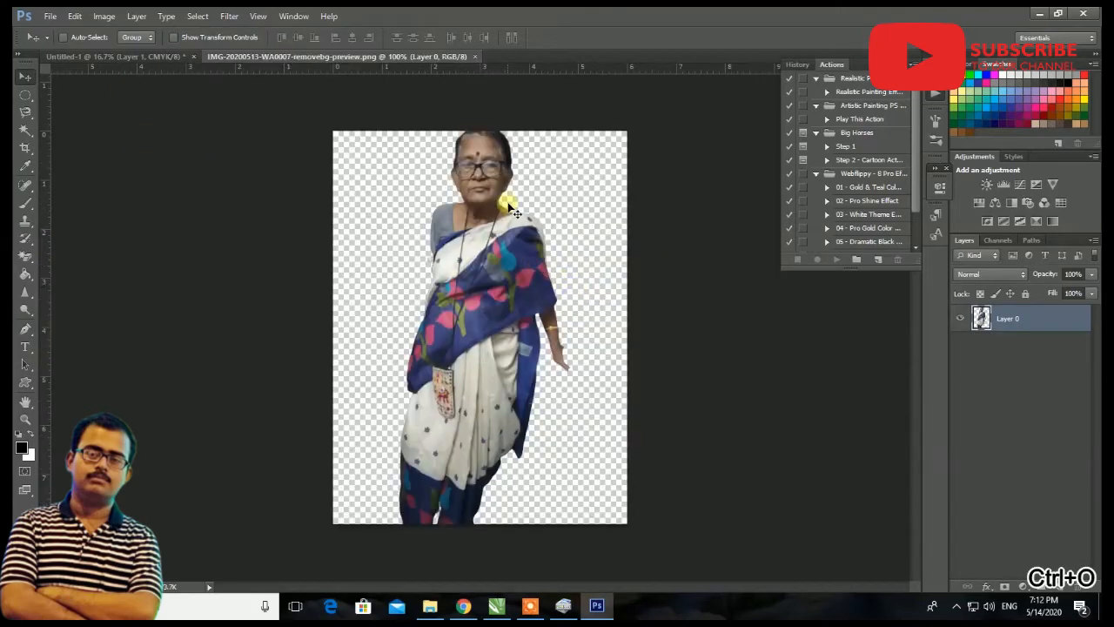
left_click(105, 17)
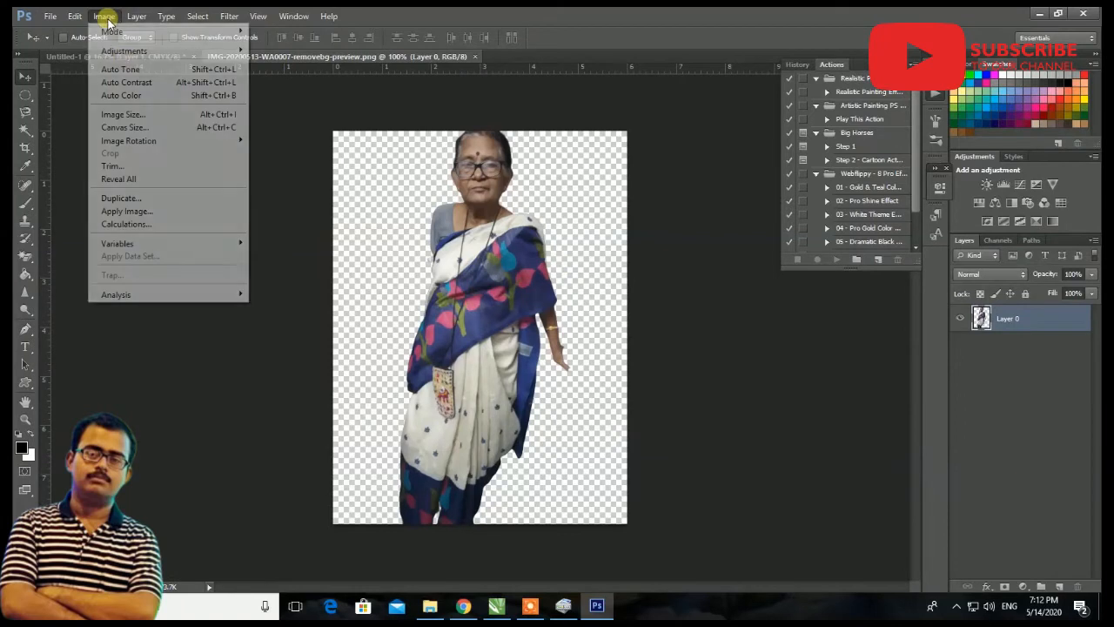
left_click(119, 69)
Step: Brighten the cut-out with a Curves adjustment, raising the RGB midtone point to input 115 and output 165
left_click(105, 17)
mouse_move(130, 47)
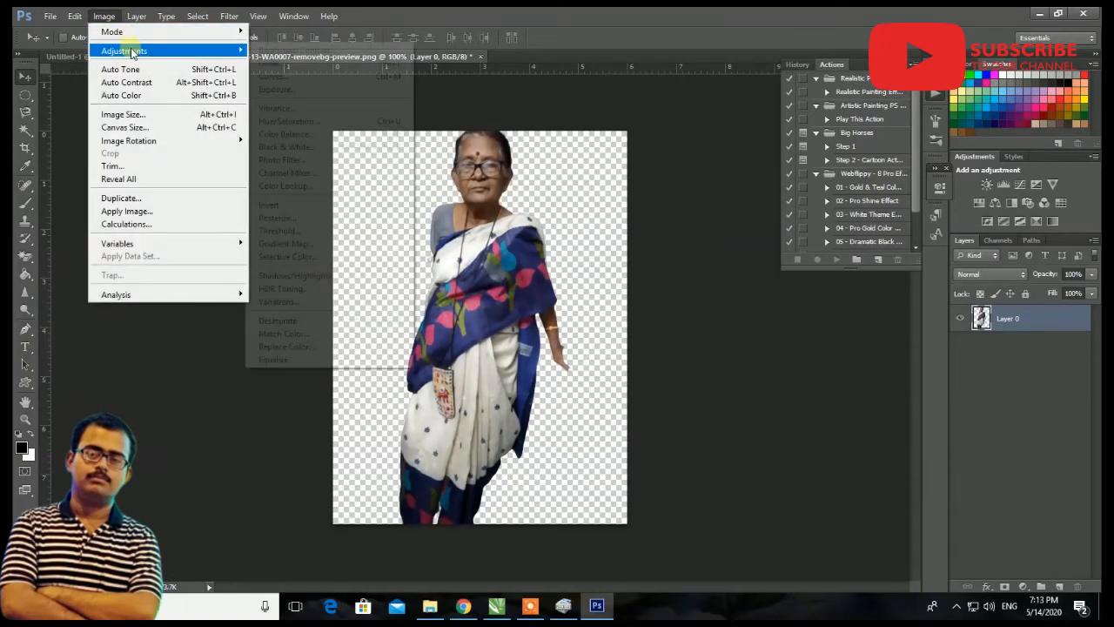
left_click(304, 76)
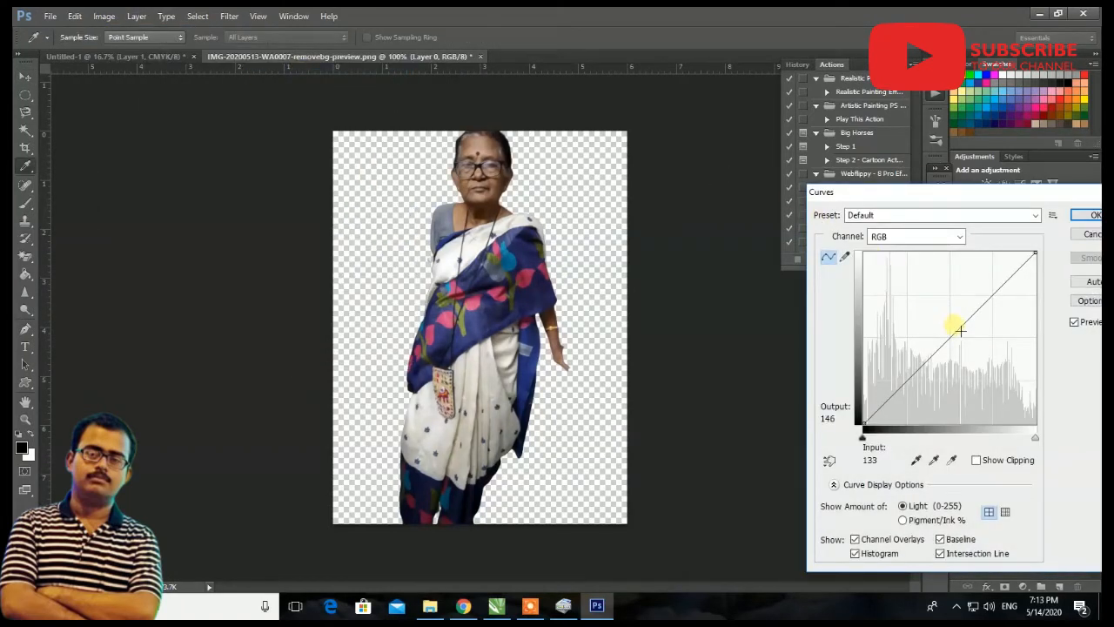
left_click_drag(961, 332, 943, 313)
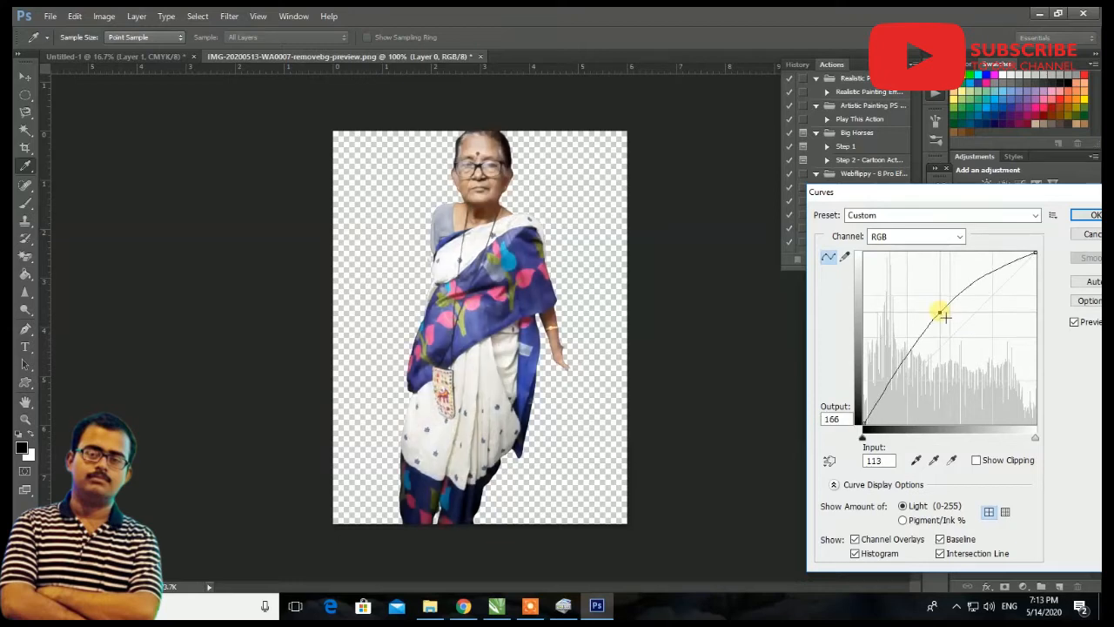
left_click_drag(944, 316, 946, 315)
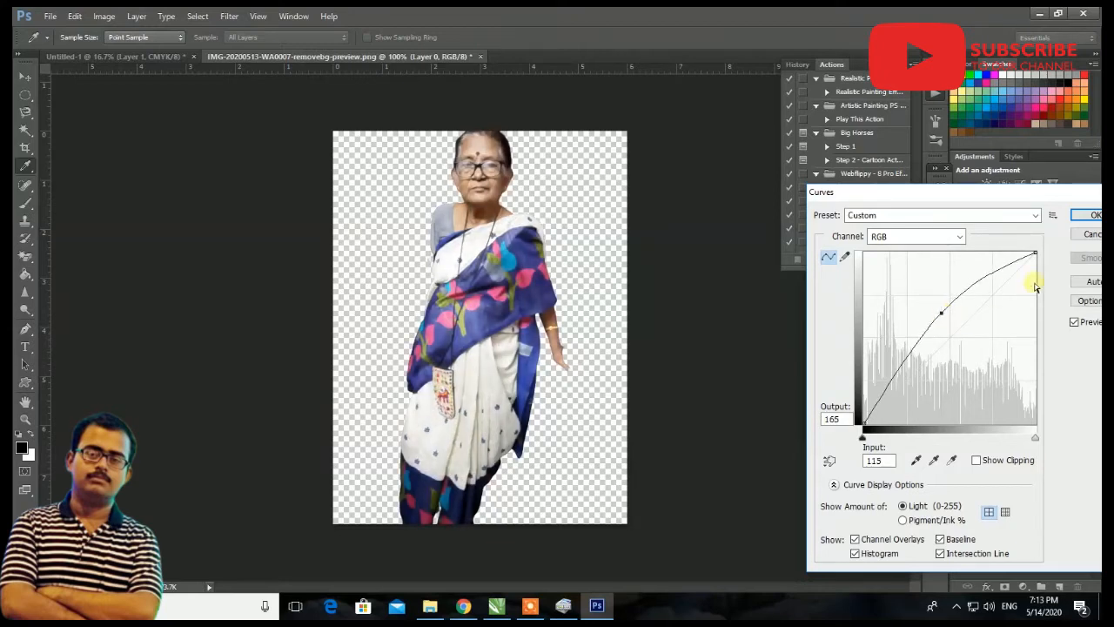
left_click(1090, 217)
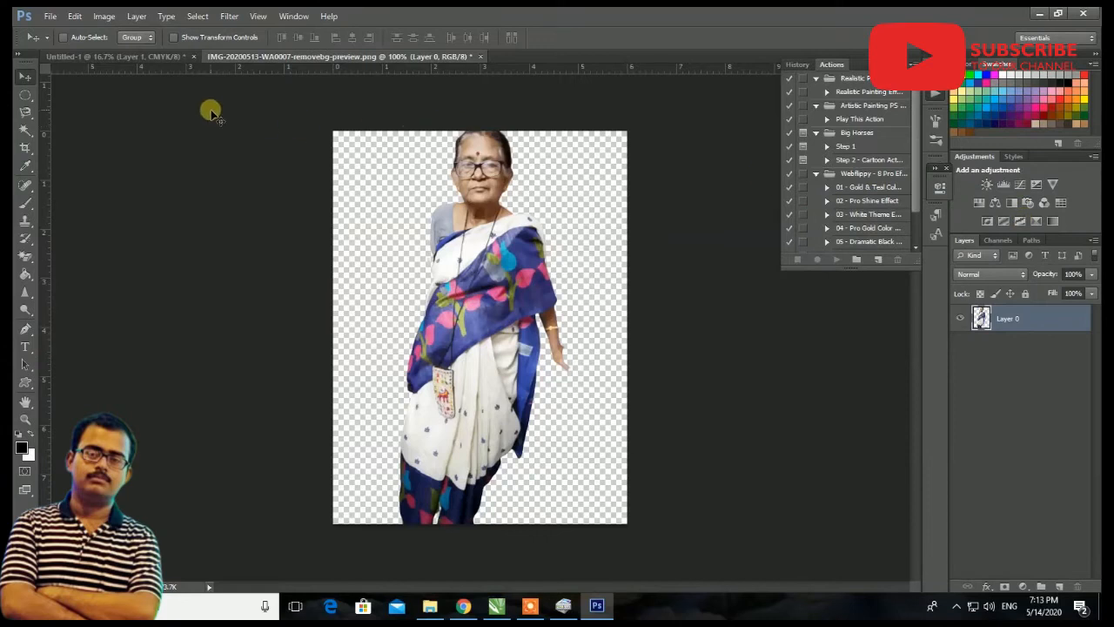
Step: Crop the cut-out to the woman's head and upper body, about 3.76 in tall, trimming the empty sides
left_click(25, 148)
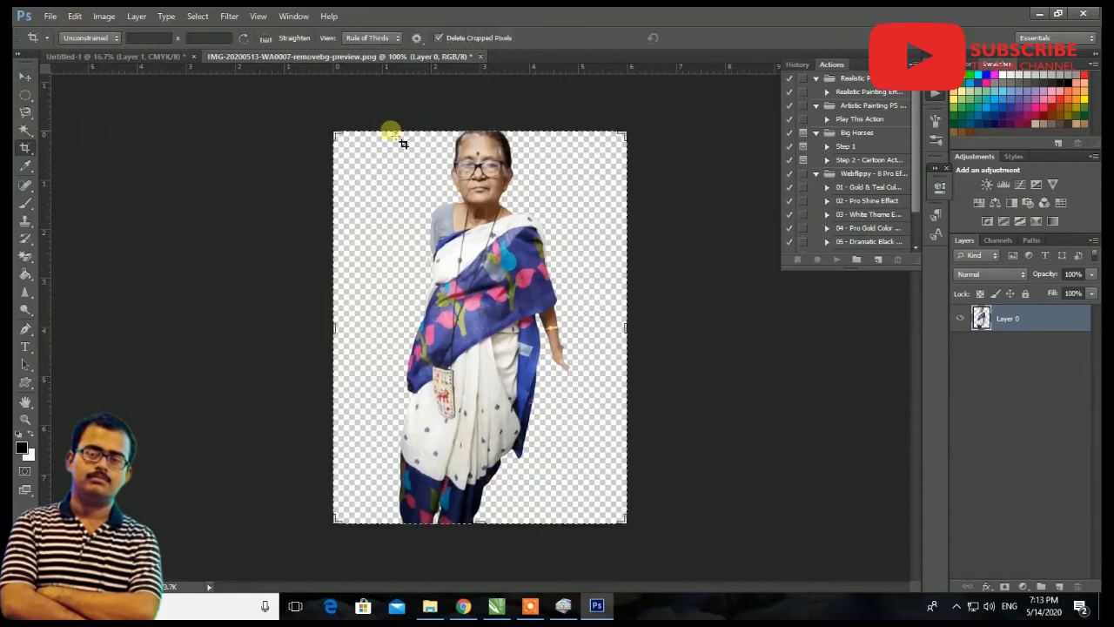
left_click_drag(625, 521, 606, 416)
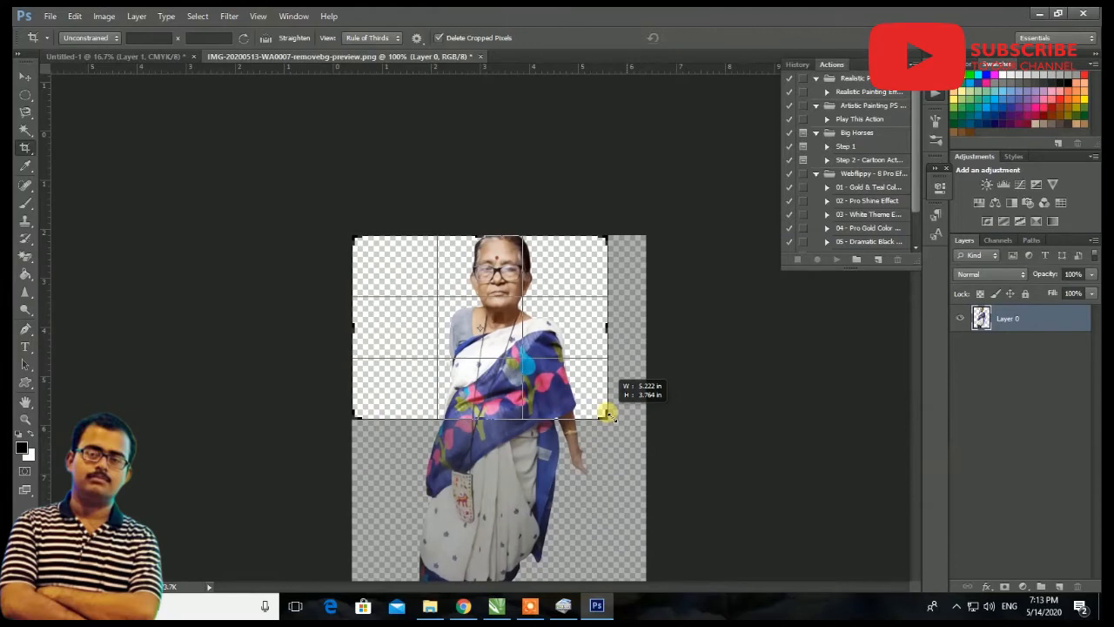
left_click_drag(350, 320, 389, 327)
left_click_drag(572, 333, 565, 331)
key("Return")
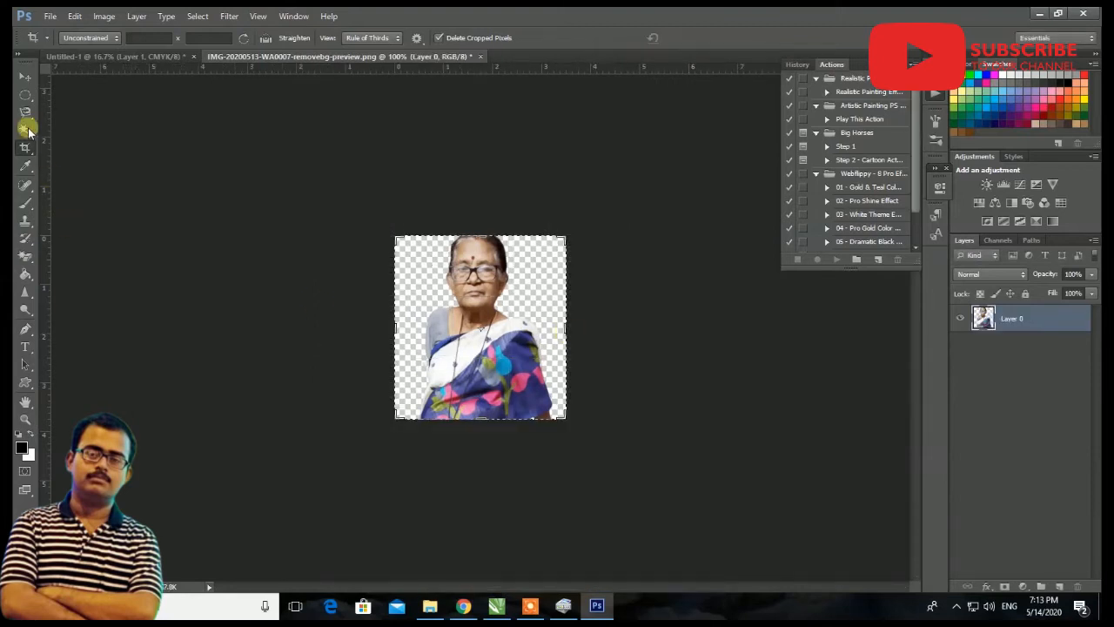
Step: Copy the cropped portrait into the Untitled-1 document and scale it to about 1459% width and 1294% height to cover the page
left_click(25, 77)
left_click_drag(465, 302, 493, 322)
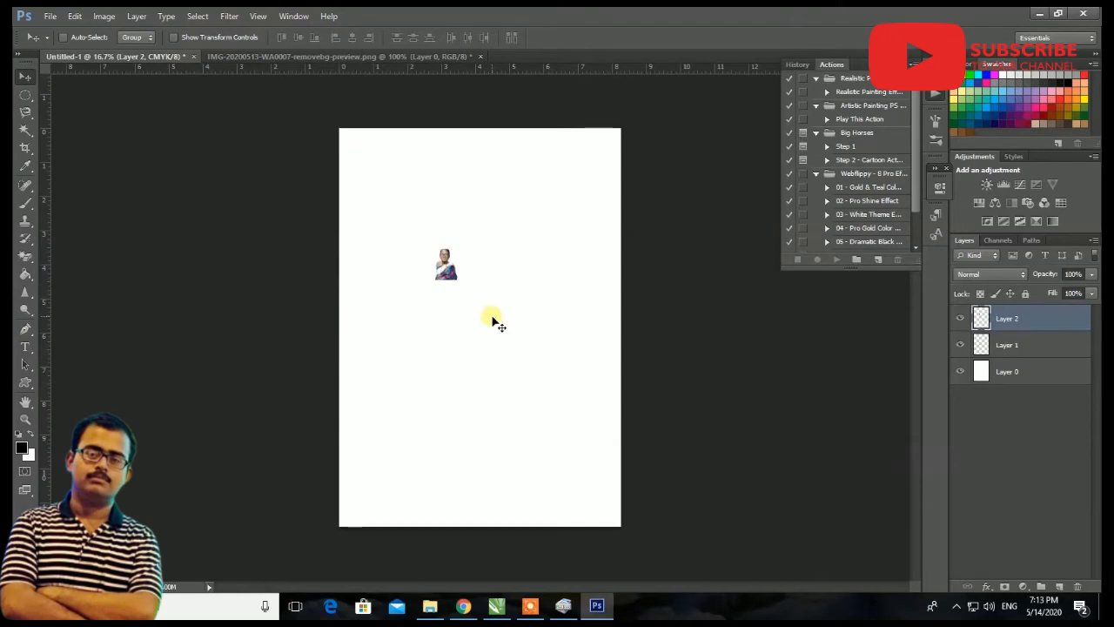
key("ctrl+t")
left_click_drag(464, 290, 658, 522)
left_click_drag(435, 250, 333, 129)
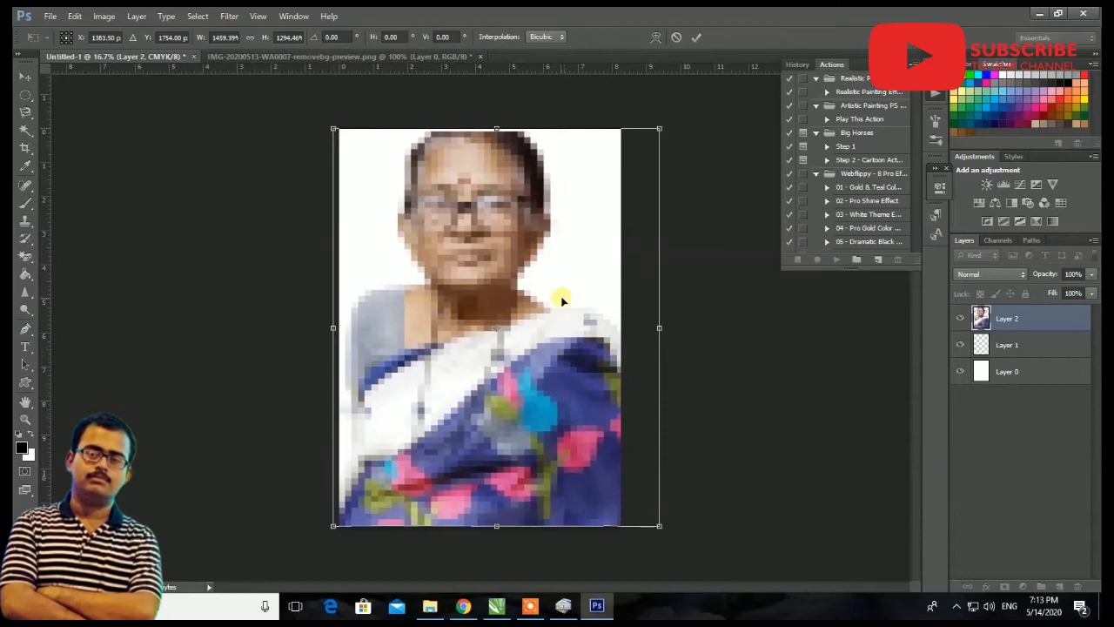
key("Return")
Step: Center the portrait on the page and stretch its top edge to the page's upper edge, at 102.05% height
left_click_drag(553, 348, 540, 359)
key("ctrl+t")
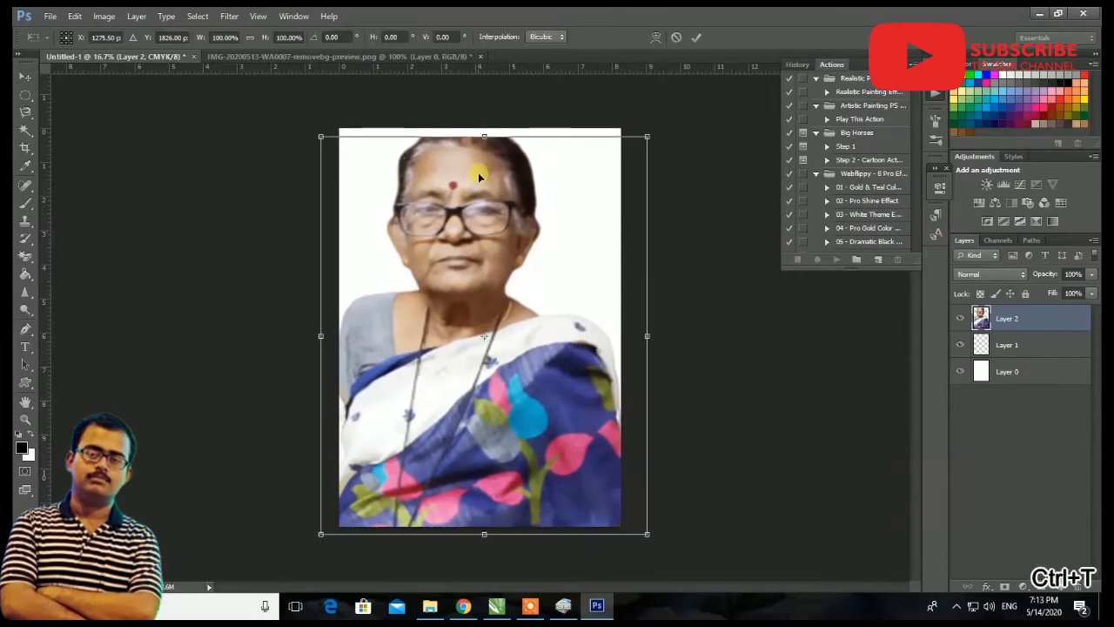
left_click_drag(486, 137, 484, 129)
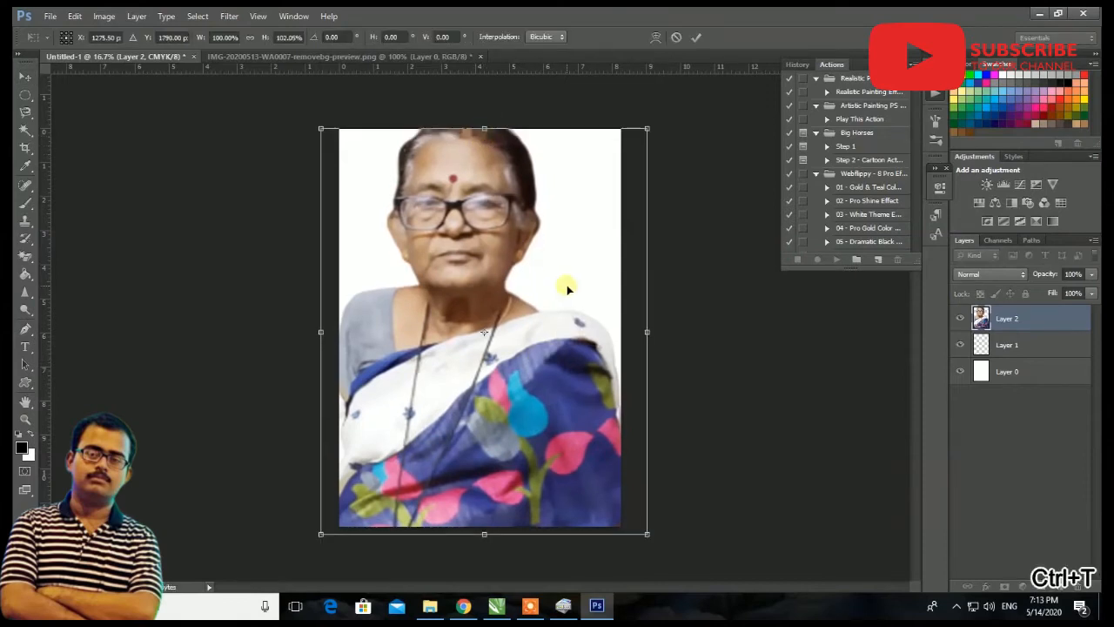
key("Return")
left_click_drag(573, 387, 576, 387)
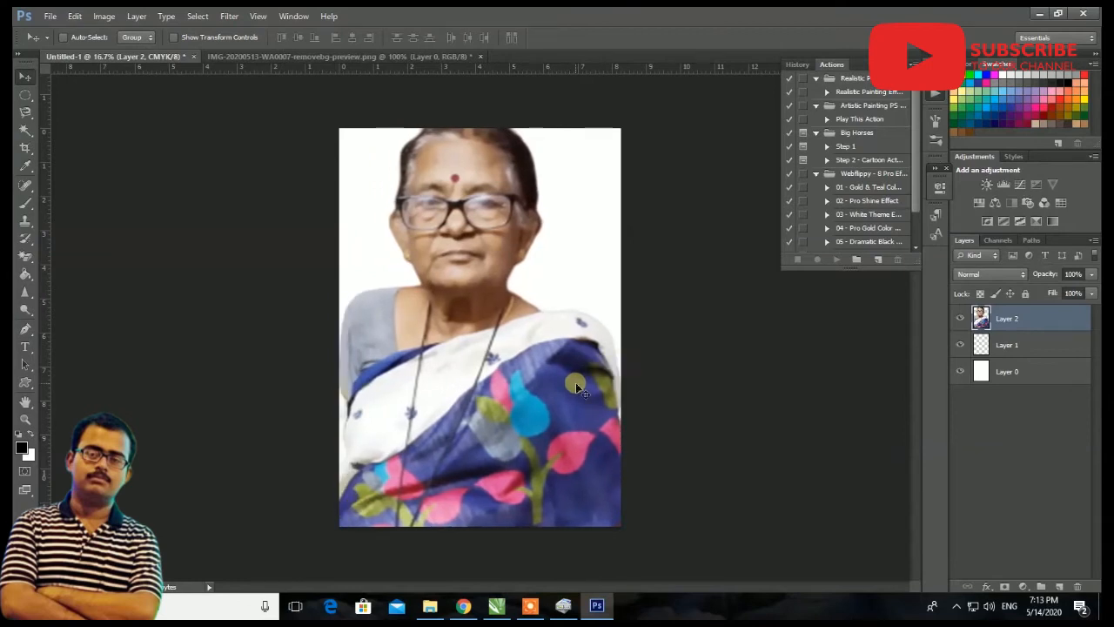
Step: Fill Layer 1 behind the portrait with a teal foreground color using the Paint Bucket tool
left_click(1028, 345)
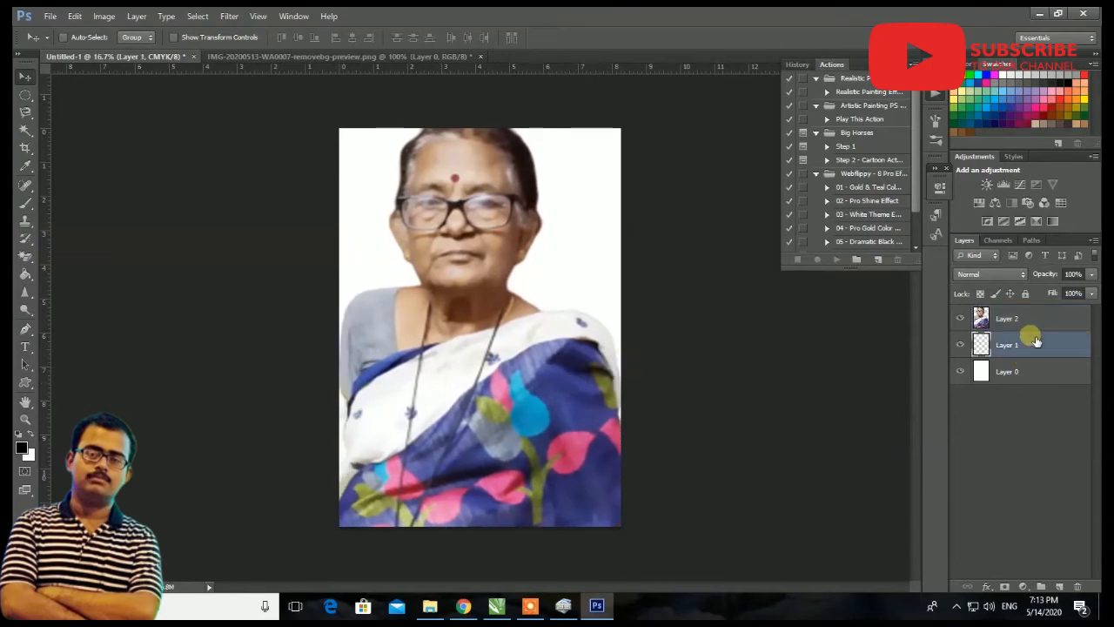
left_click(27, 273)
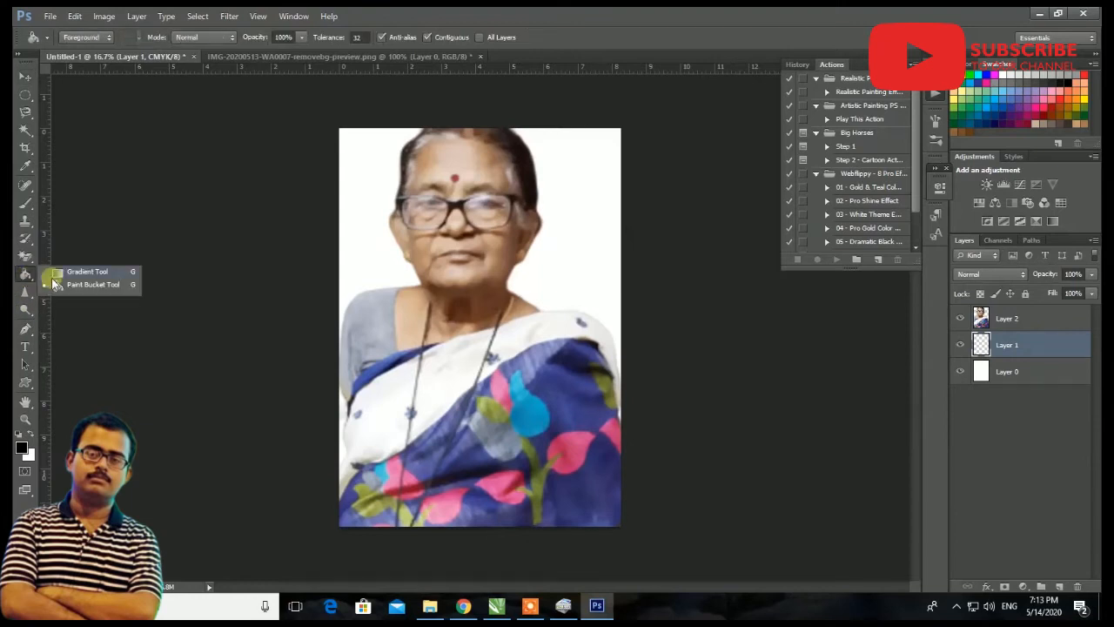
left_click(54, 284)
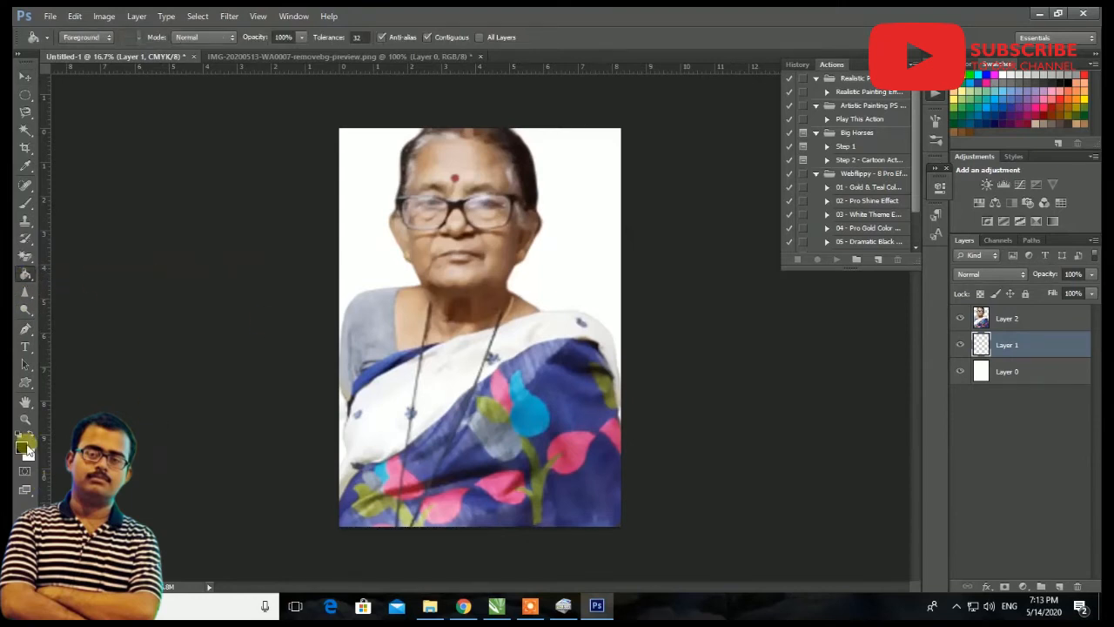
left_click(26, 448)
left_click(864, 326)
left_click(829, 257)
left_click(997, 223)
left_click(588, 254)
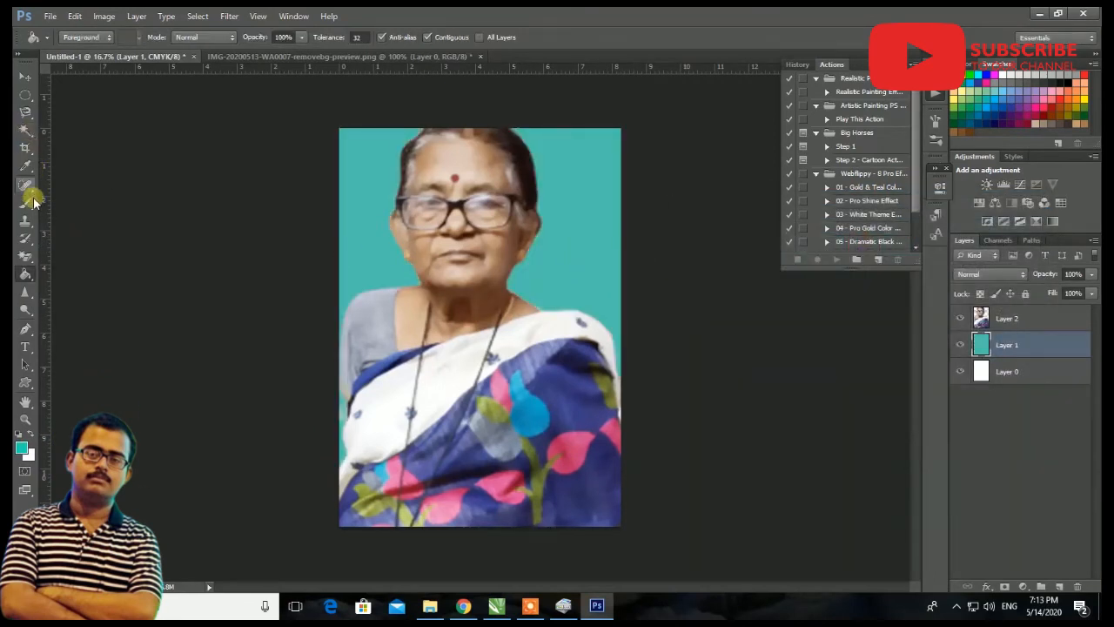
Step: Add a layer mask to Layer 1 and draw a vertical linear gradient on it, fading the teal background towards the bottom
left_click(23, 77)
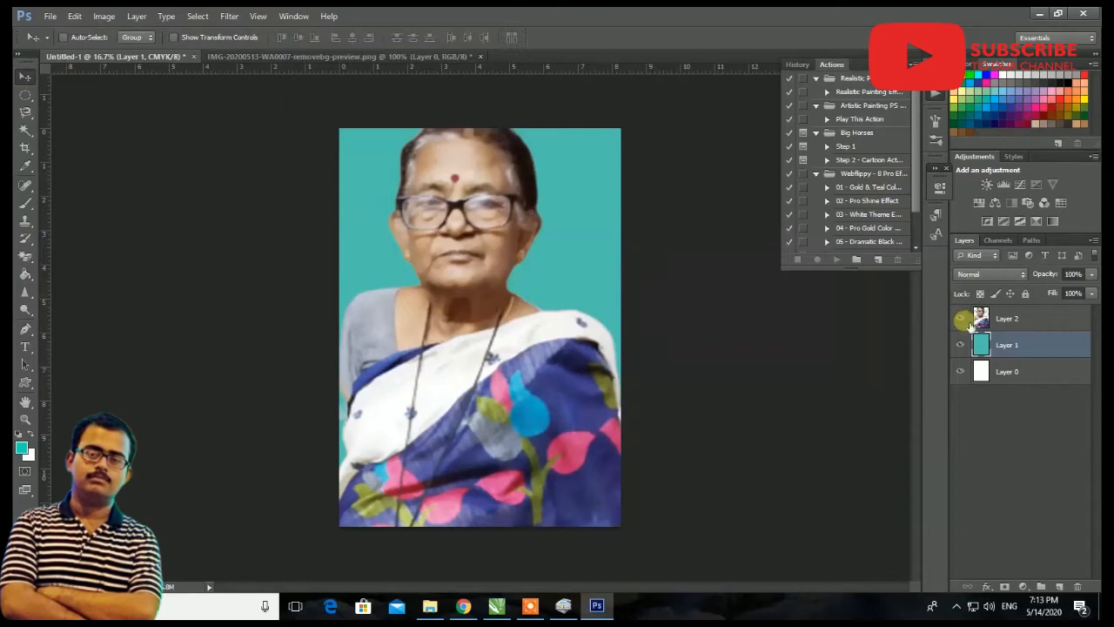
left_click(1006, 587)
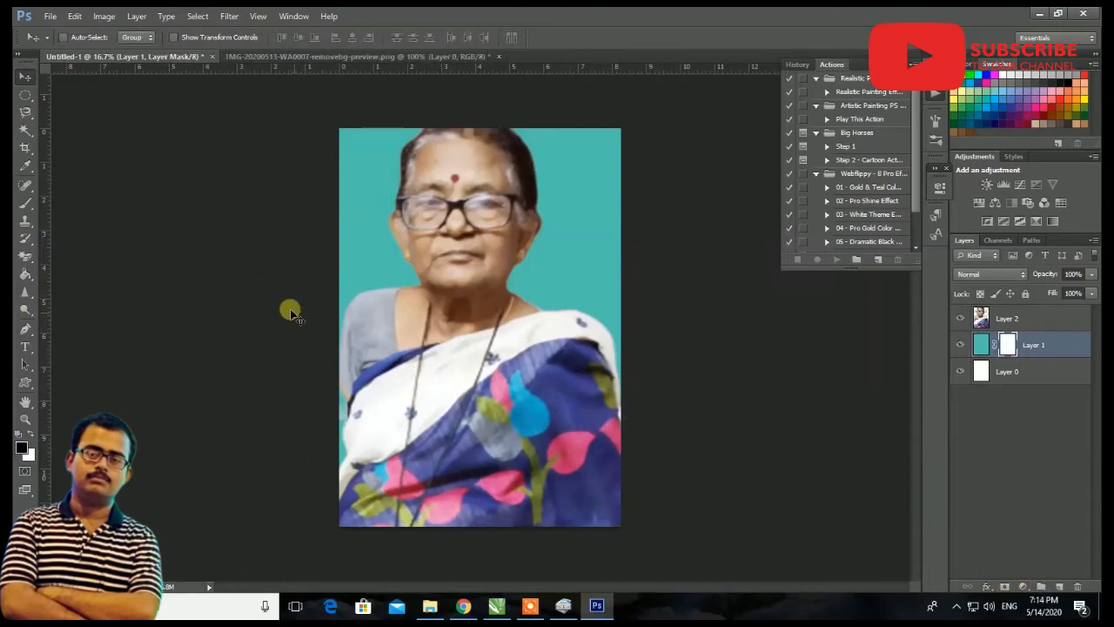
left_click(33, 273)
left_click(65, 272)
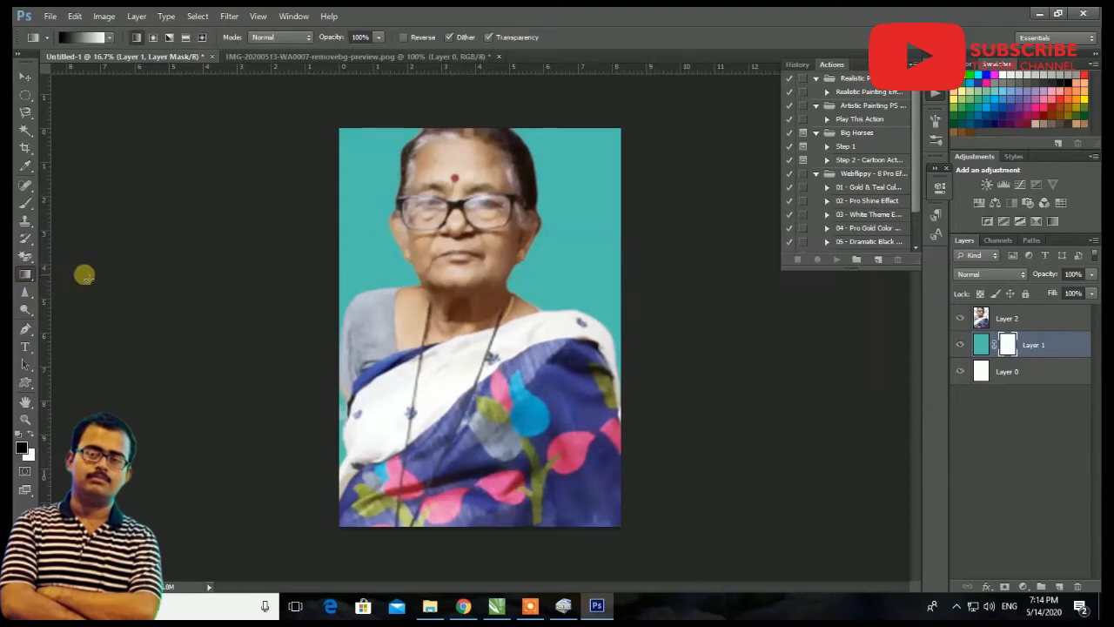
left_click_drag(483, 249, 483, 521)
key("ctrl+z")
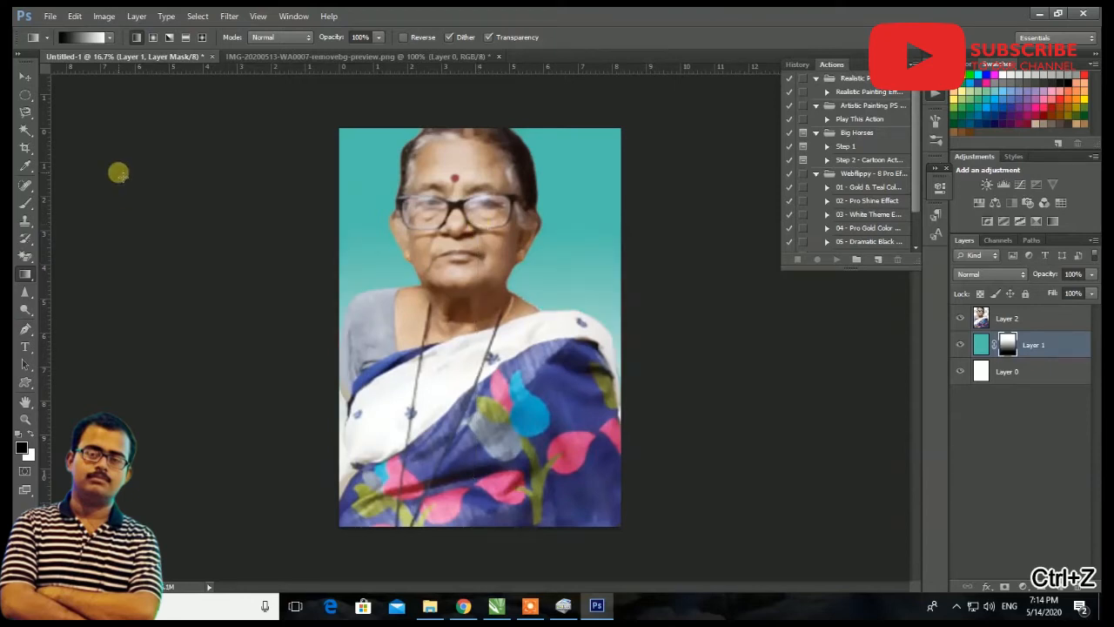
left_click(26, 77)
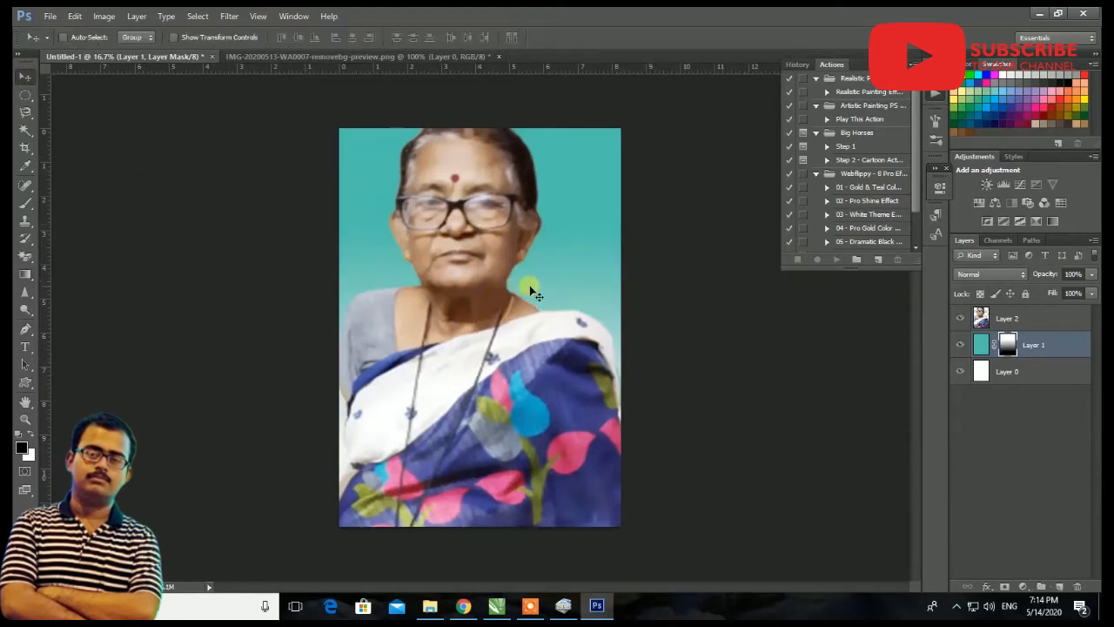
Step: Refill Layer 1's background with a brighter light cyan foreground color using the Paint Bucket tool
left_click(981, 346)
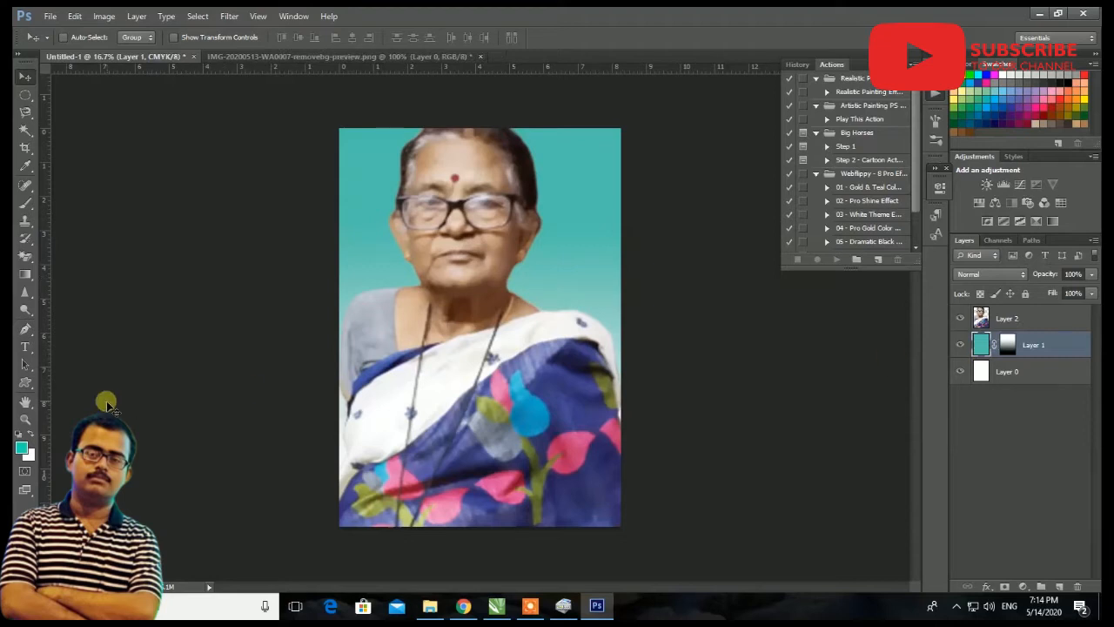
left_click(22, 446)
left_click(865, 320)
left_click(786, 235)
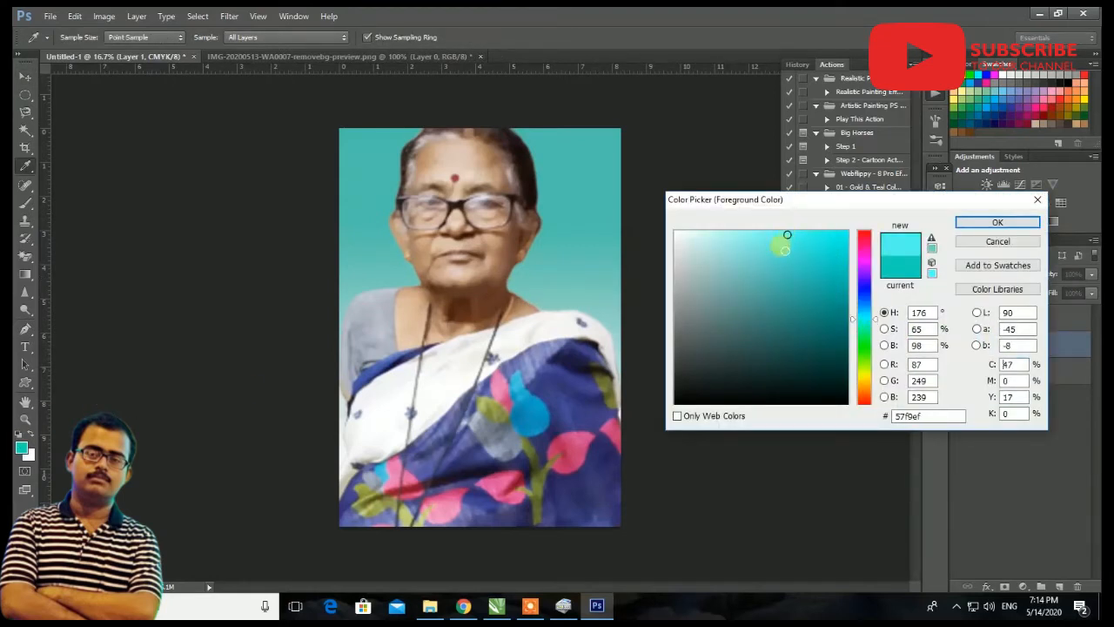
left_click(989, 222)
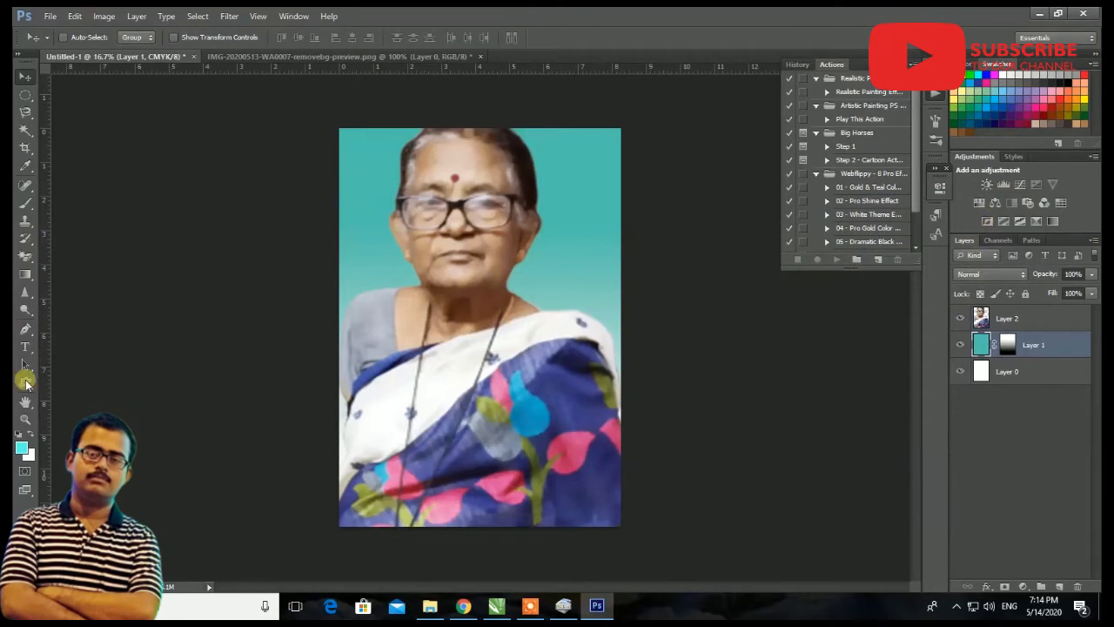
left_click_drag(25, 274, 80, 296)
left_click(81, 294)
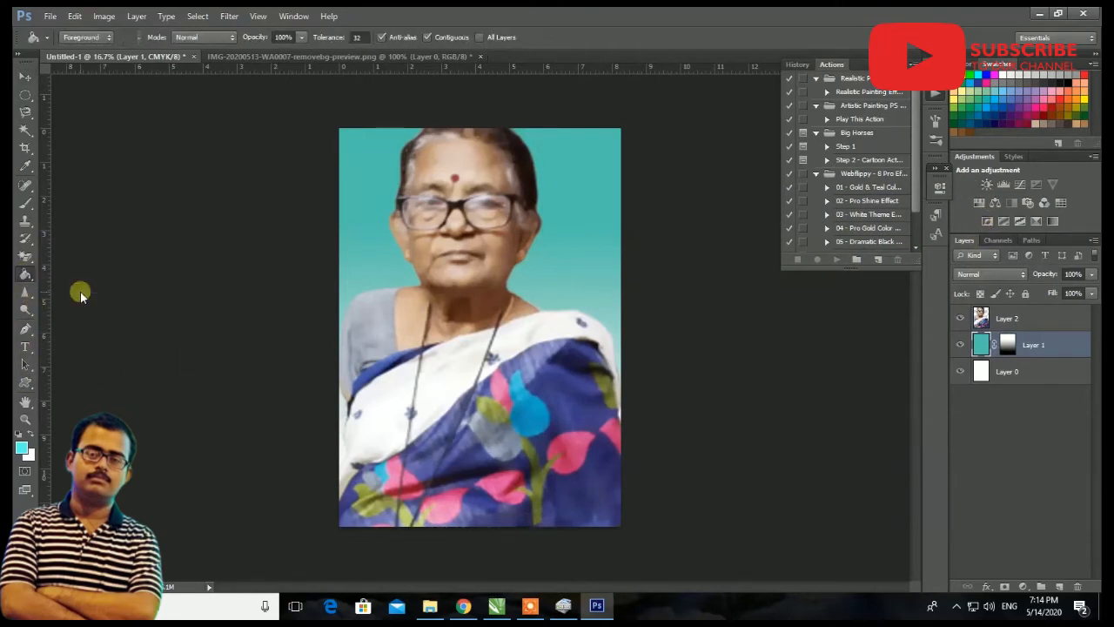
left_click(595, 244)
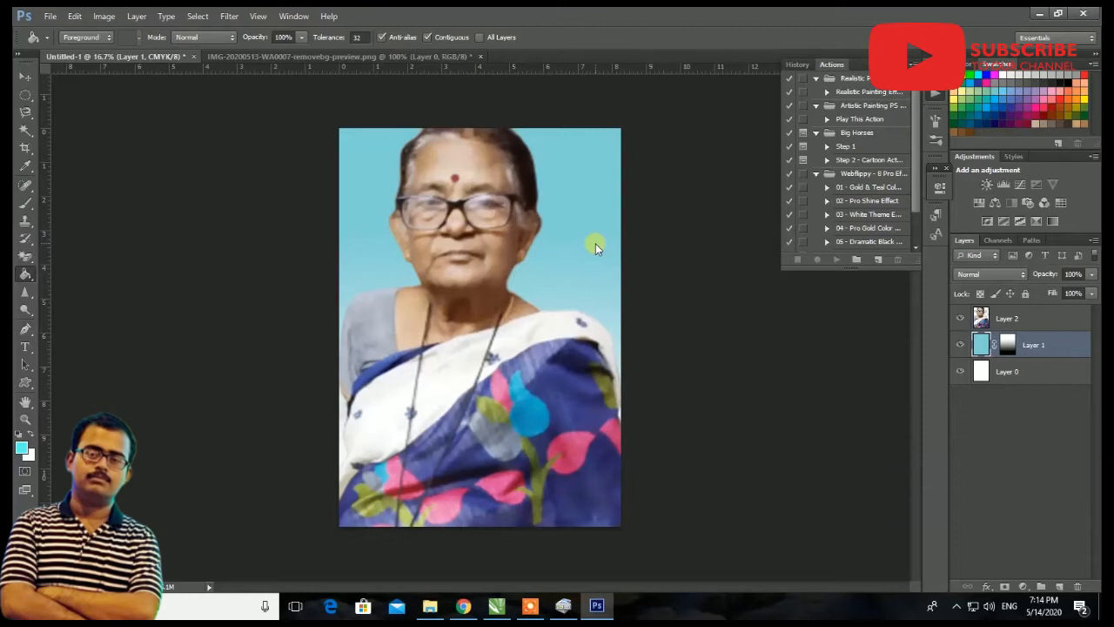
left_click(25, 77)
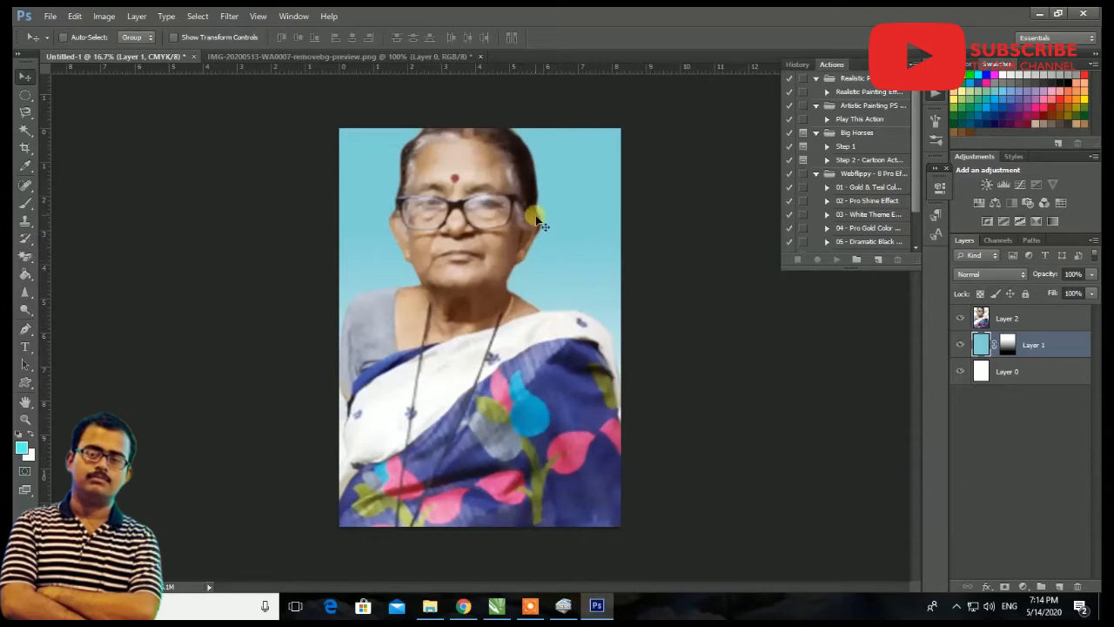
Step: Make Layer 2 active and choose the Patch tool for retouching the woman's forehead
key("ctrl+plus")
key("ctrl+plus")
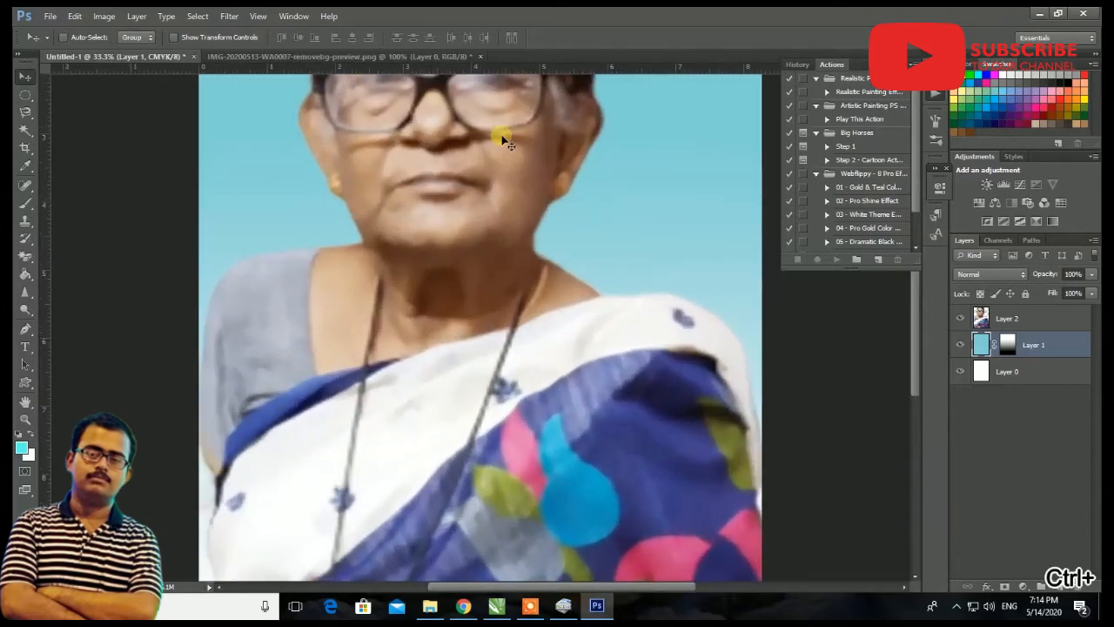
scroll(551, 166, "up", 5)
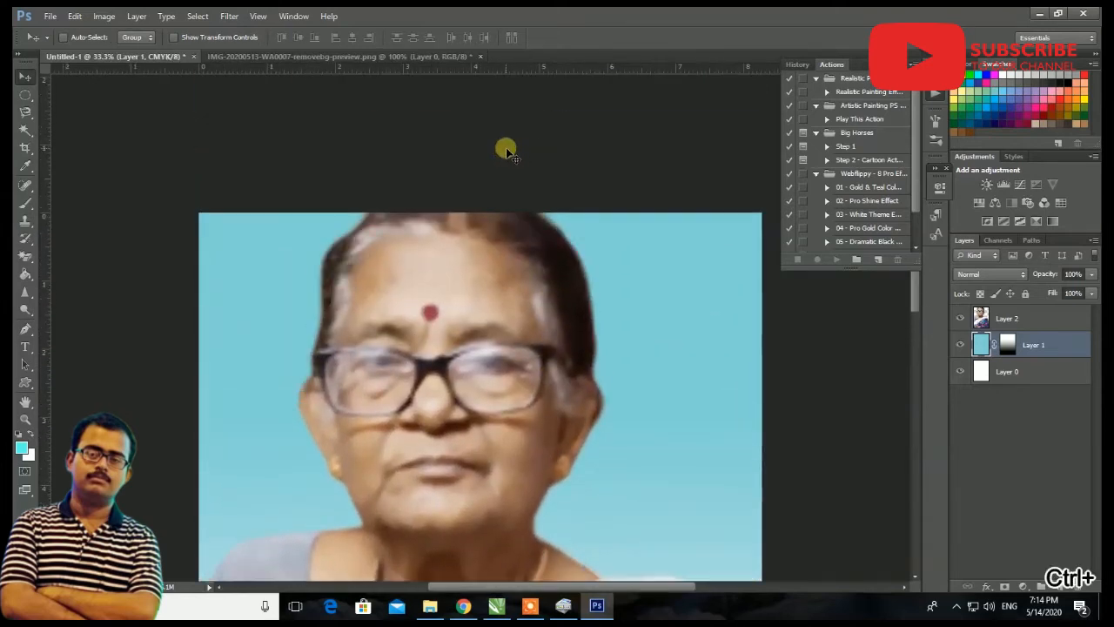
key("ctrl+plus")
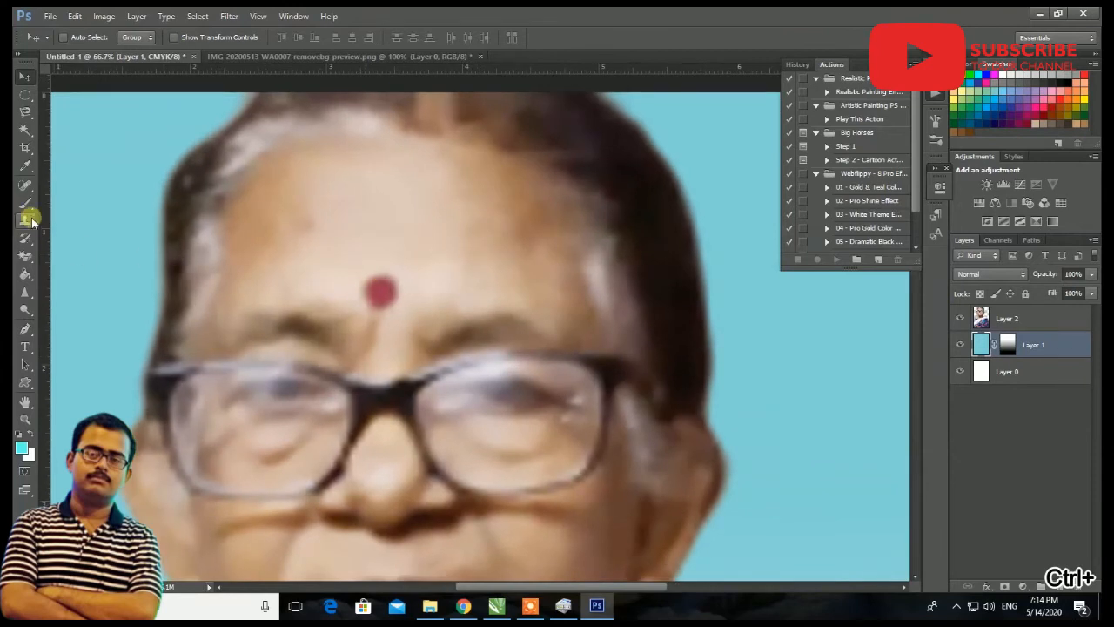
left_click(1007, 318)
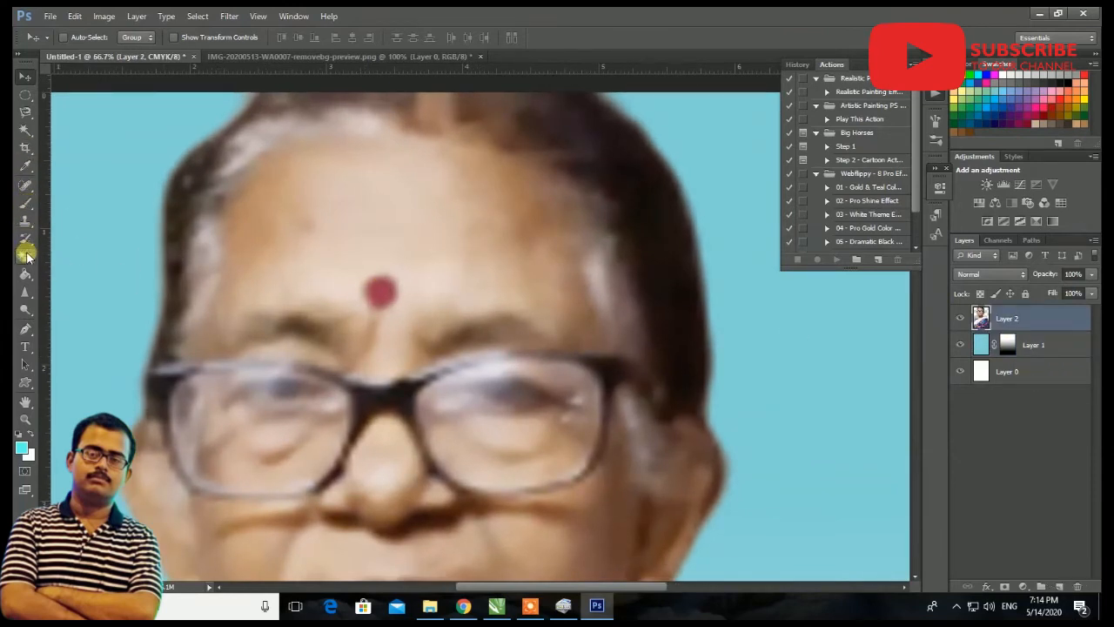
left_click(26, 255)
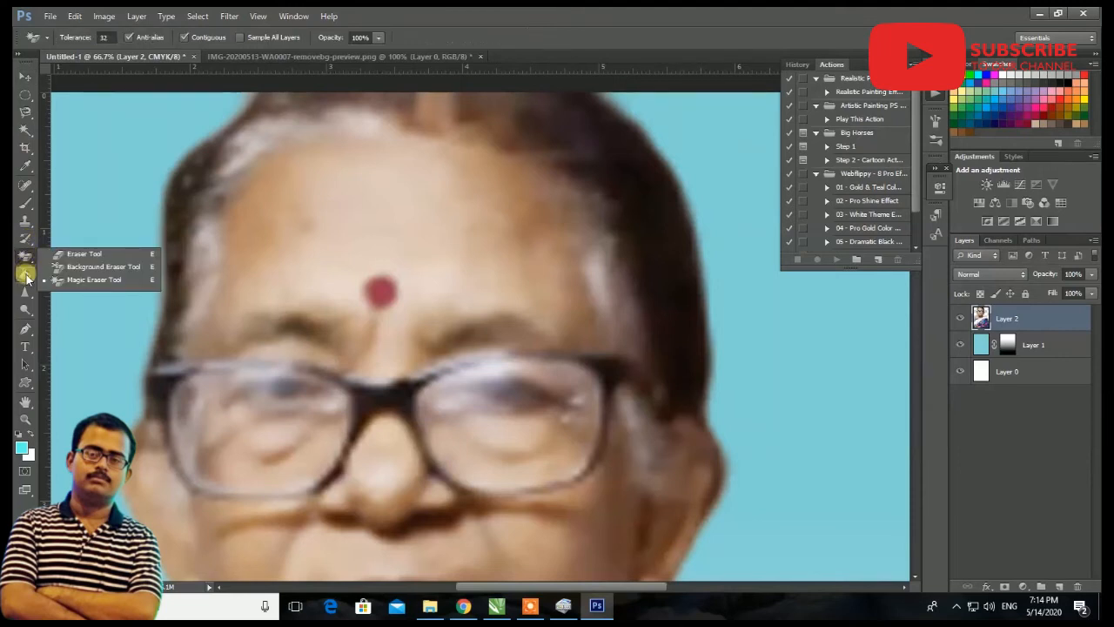
left_click(27, 103)
left_click(27, 110)
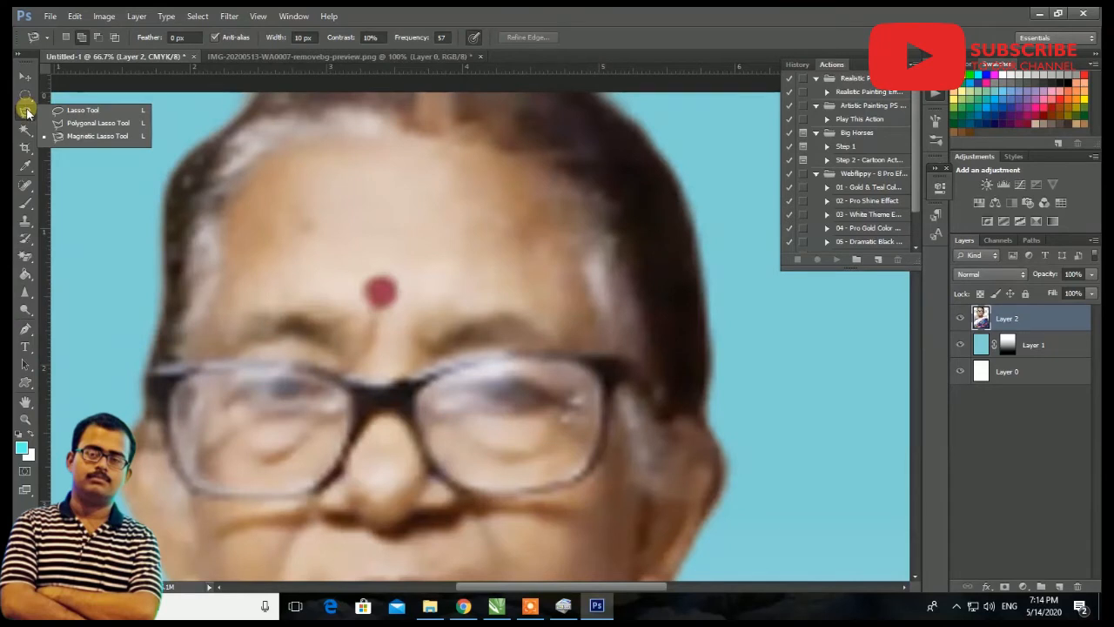
left_click(27, 133)
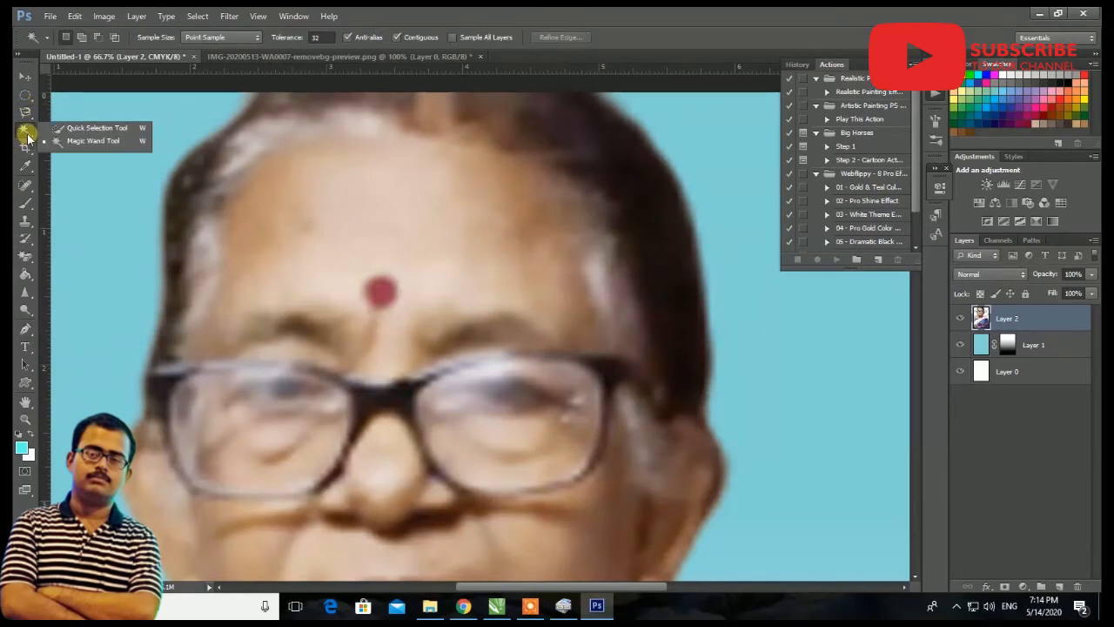
left_click(26, 184)
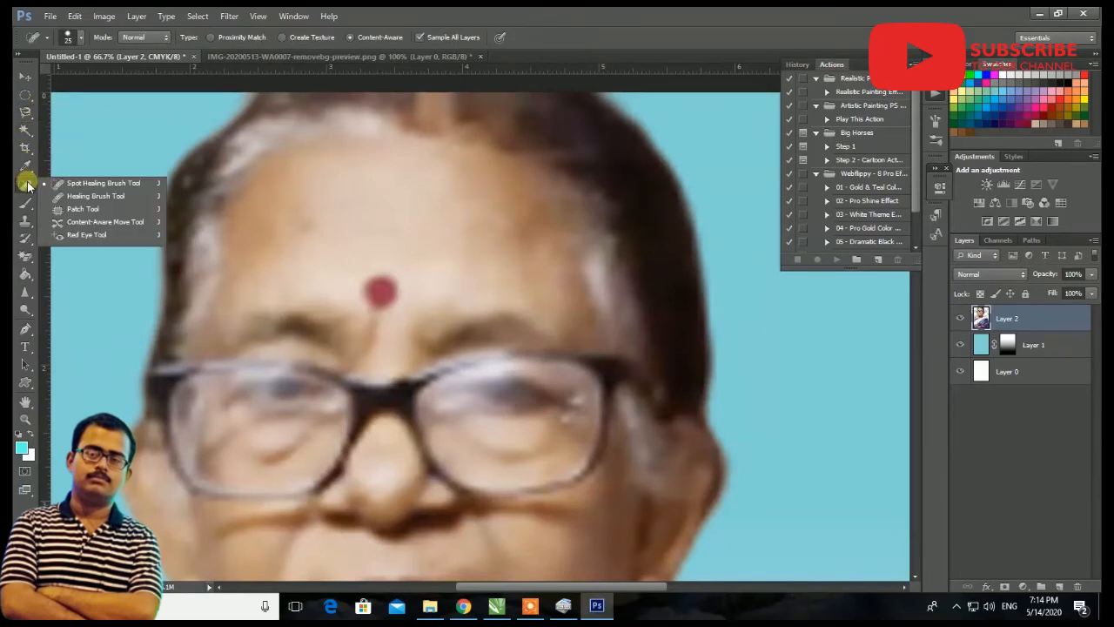
left_click(87, 209)
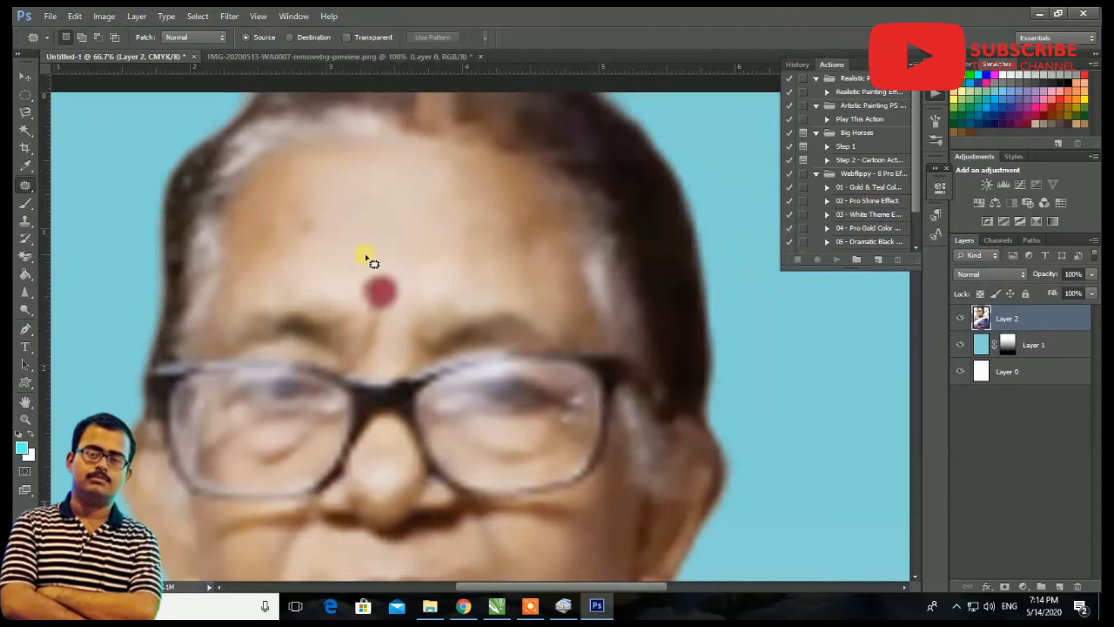
mouse_move(359, 299)
left_mouse_down()
mouse_move(385, 317)
mouse_move(398, 264)
mouse_move(416, 249)
left_mouse_up()
key("ctrl+d")
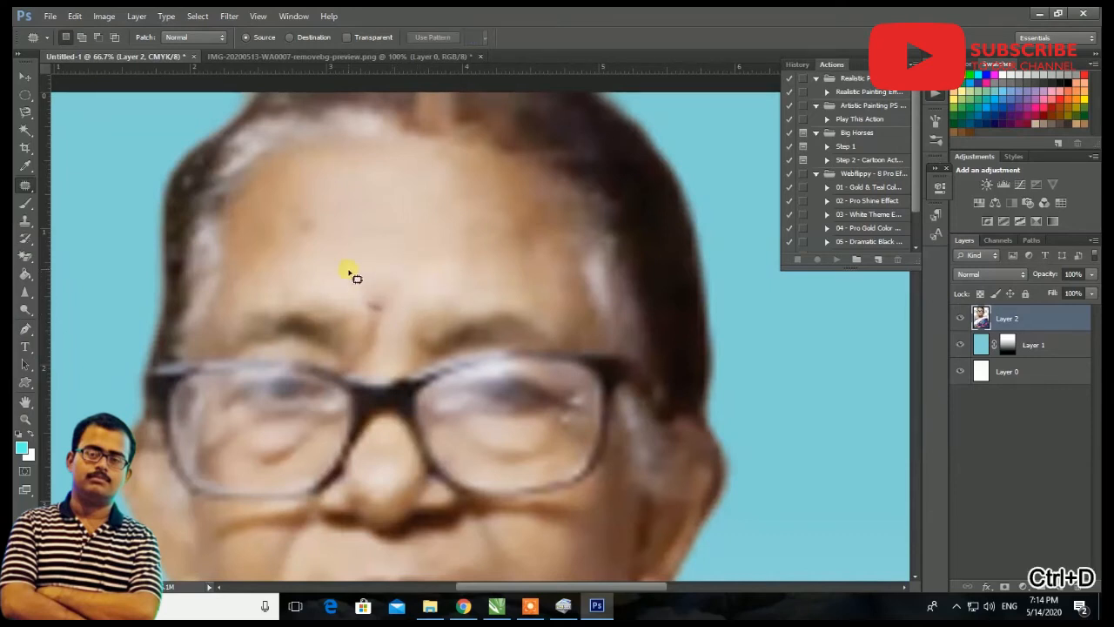
key("ctrl+plus")
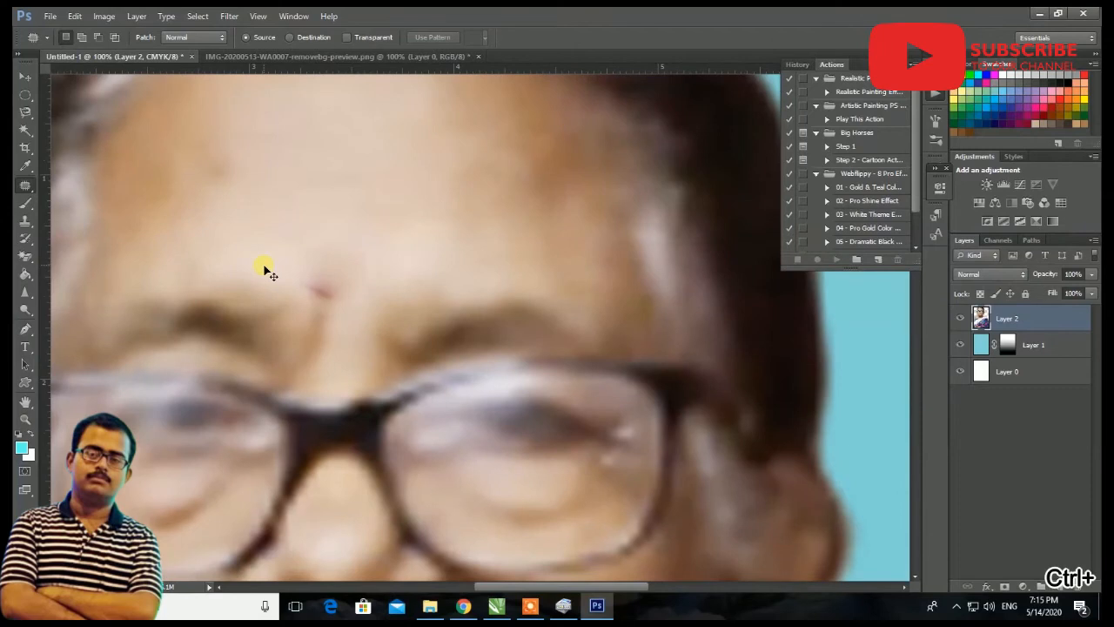
key("ctrl+z")
key("ctrl+alt+z")
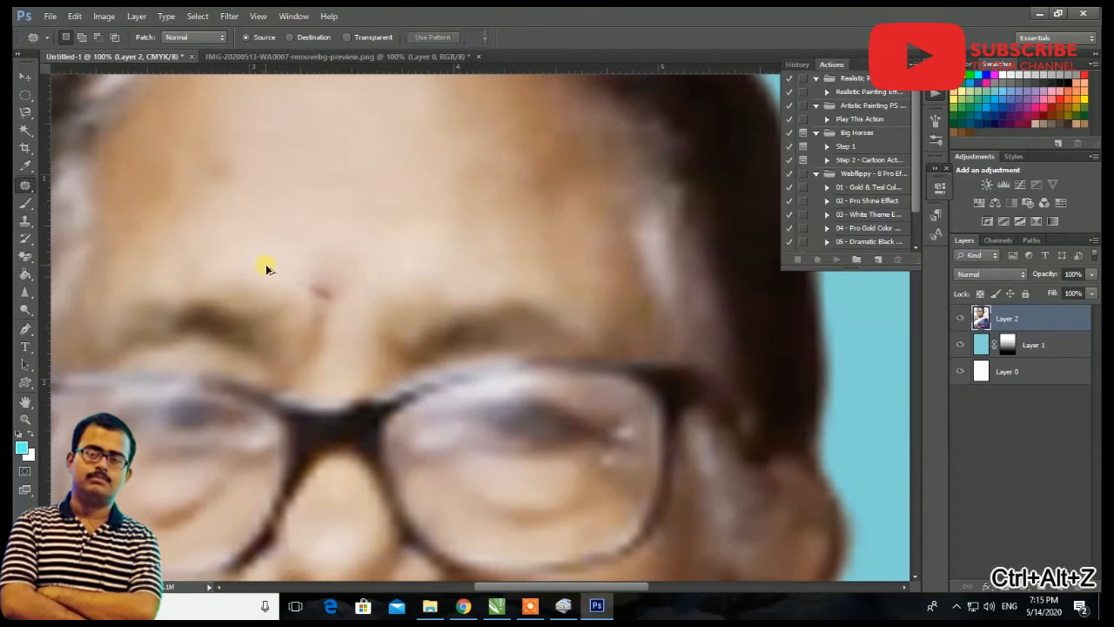
key("ctrl+d")
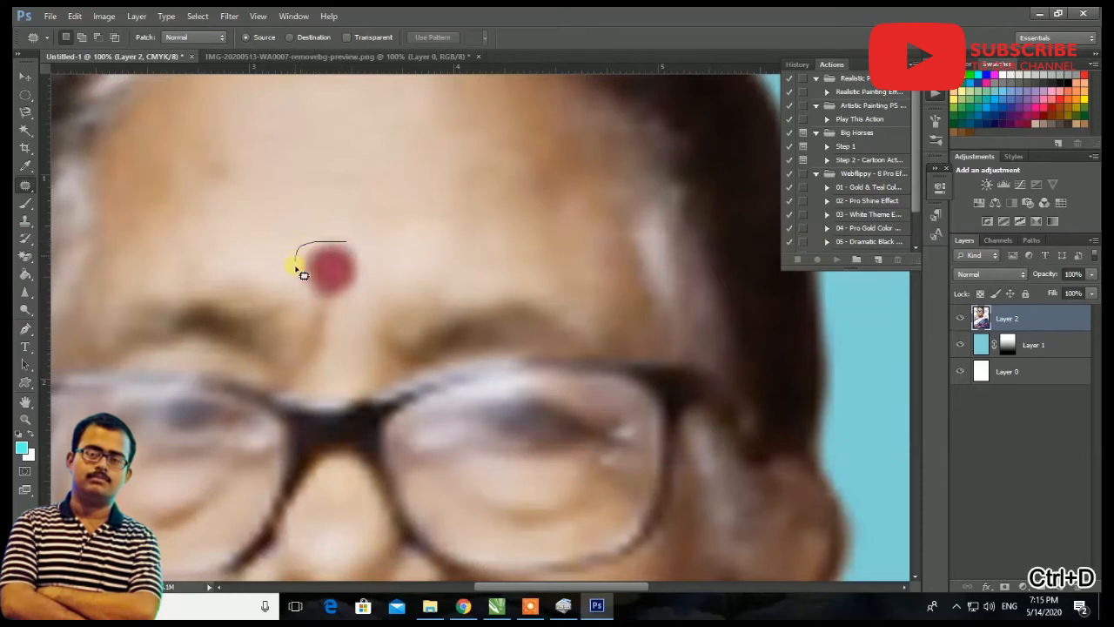
Step: Patch out the red dot on the forehead and the nearby leftover mark using clear skin, clearing the selection after each
left_click_drag(297, 269, 304, 291)
left_click_drag(327, 306, 351, 304)
left_click_drag(345, 246, 350, 180)
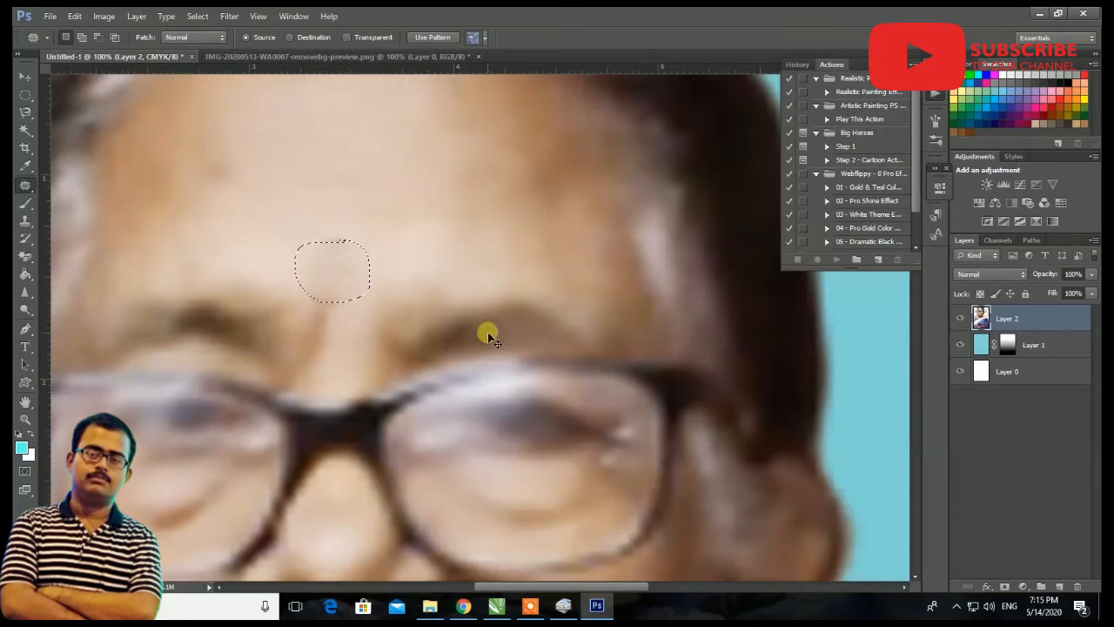
key("ctrl+d")
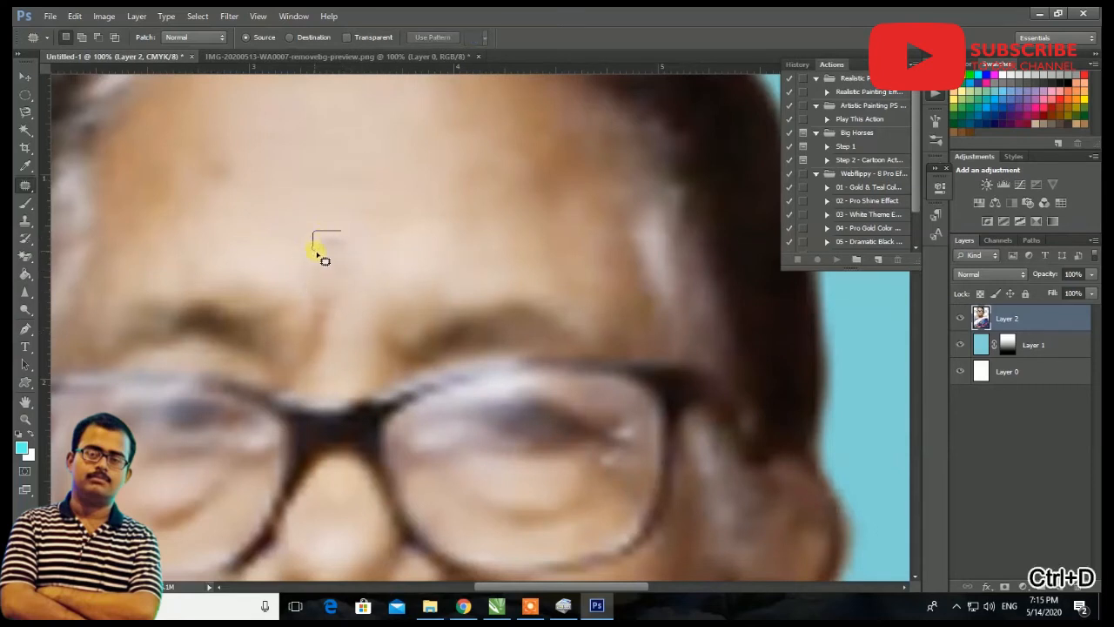
mouse_move(358, 252)
left_mouse_down()
mouse_move(348, 251)
mouse_move(626, 299)
left_mouse_up()
key("ctrl+d")
Step: Patch the small skin-colored area at the hair parting above the forehead from the neighbouring hair, and clear the selection
key("ctrl+minus")
scroll(480, 197, "up", 3)
mouse_move(433, 286)
left_mouse_down()
mouse_move(449, 281)
mouse_move(397, 287)
mouse_move(418, 304)
mouse_move(459, 302)
mouse_move(430, 293)
mouse_move(488, 284)
mouse_move(513, 309)
left_mouse_up()
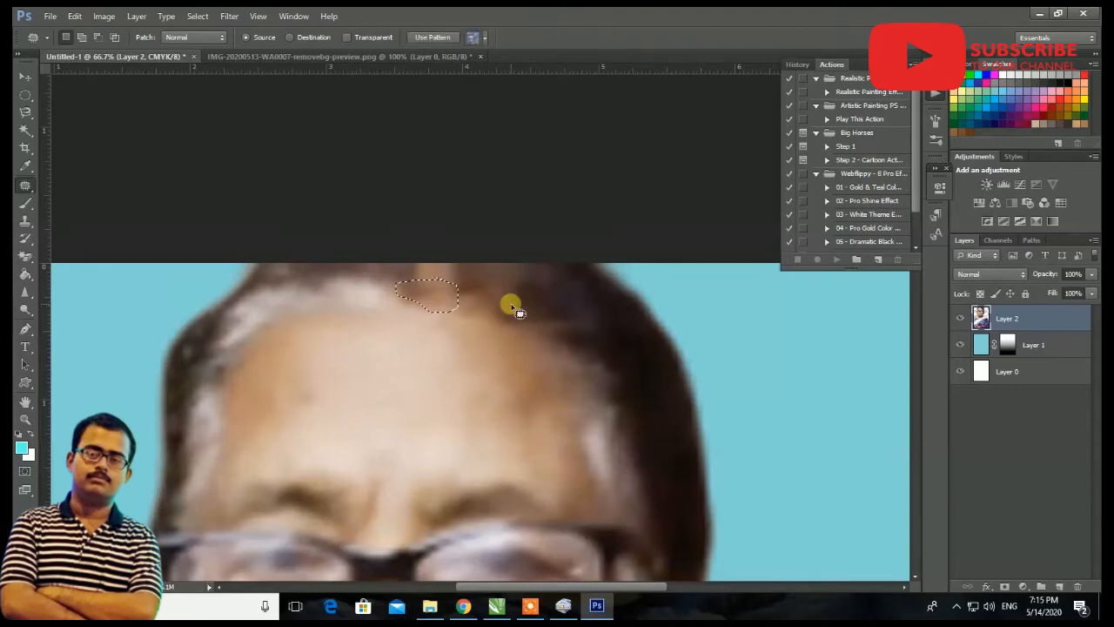
key("ctrl+s")
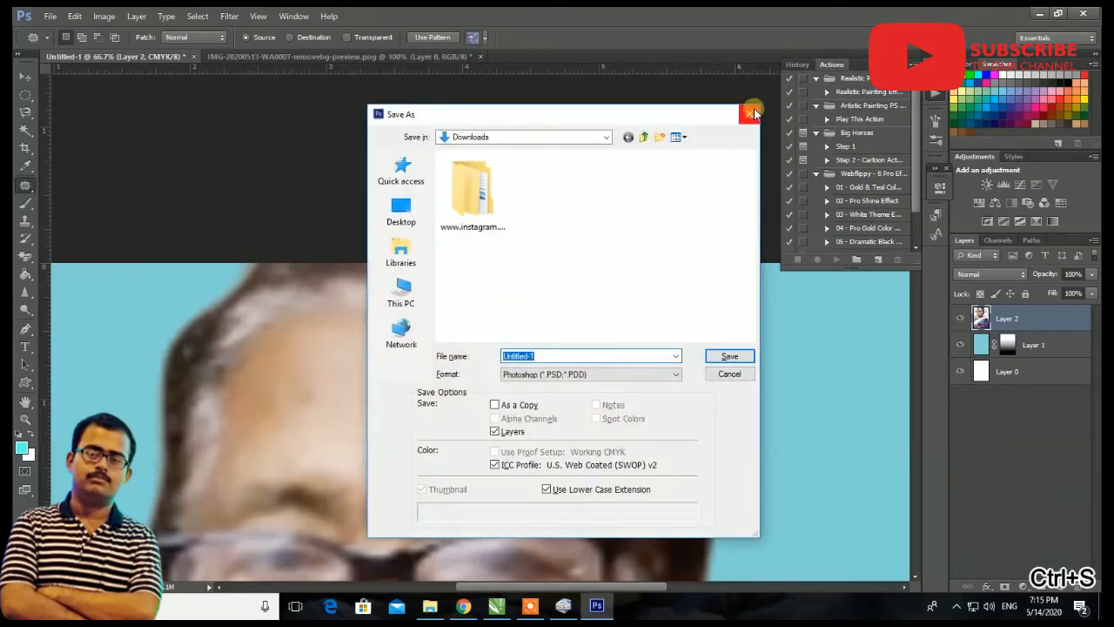
left_click(748, 109)
key("ctrl+d")
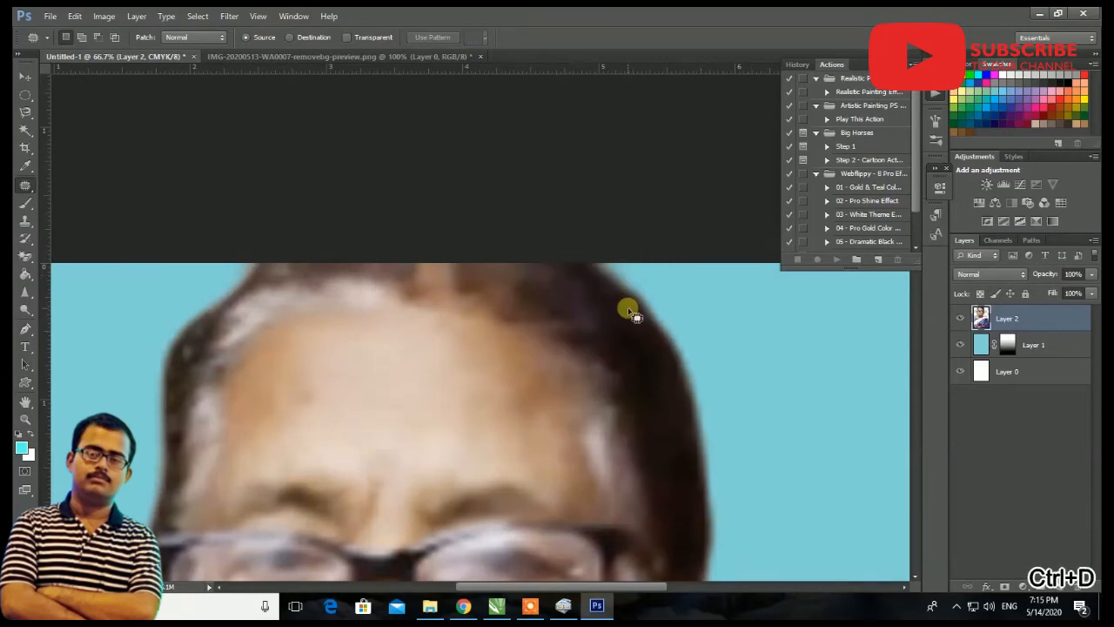
key("ctrl+minus")
key("ctrl+minus")
key("ctrl+minus")
key("ctrl+minus")
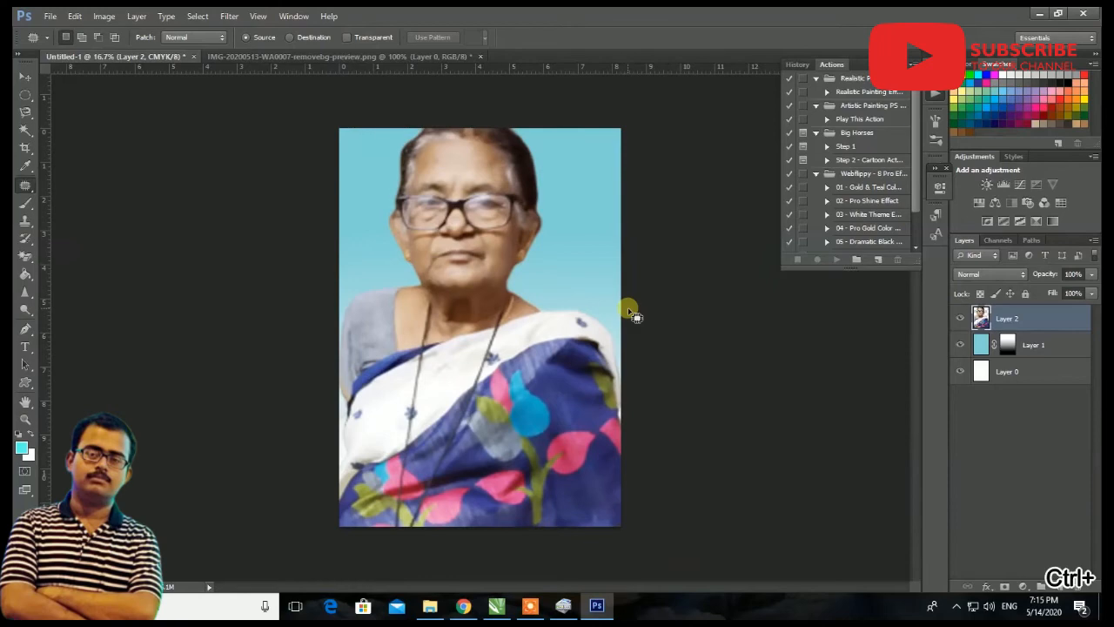
left_click(25, 76)
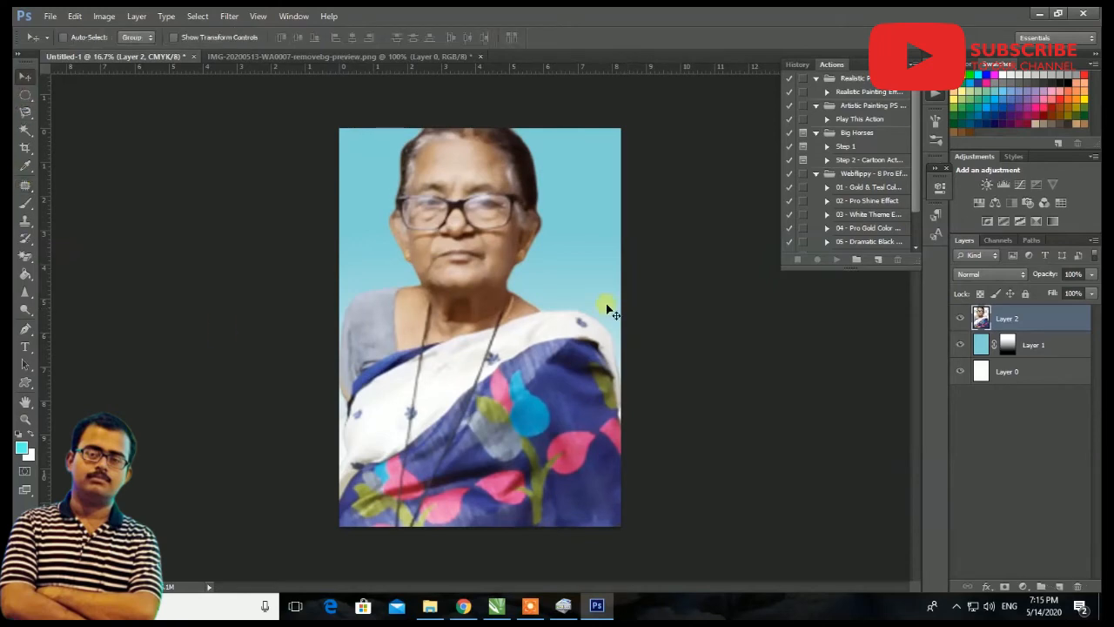
Step: Switch to Chrome and search Google Images for "sky studio background"
left_click(478, 612)
key("ctrl+t")
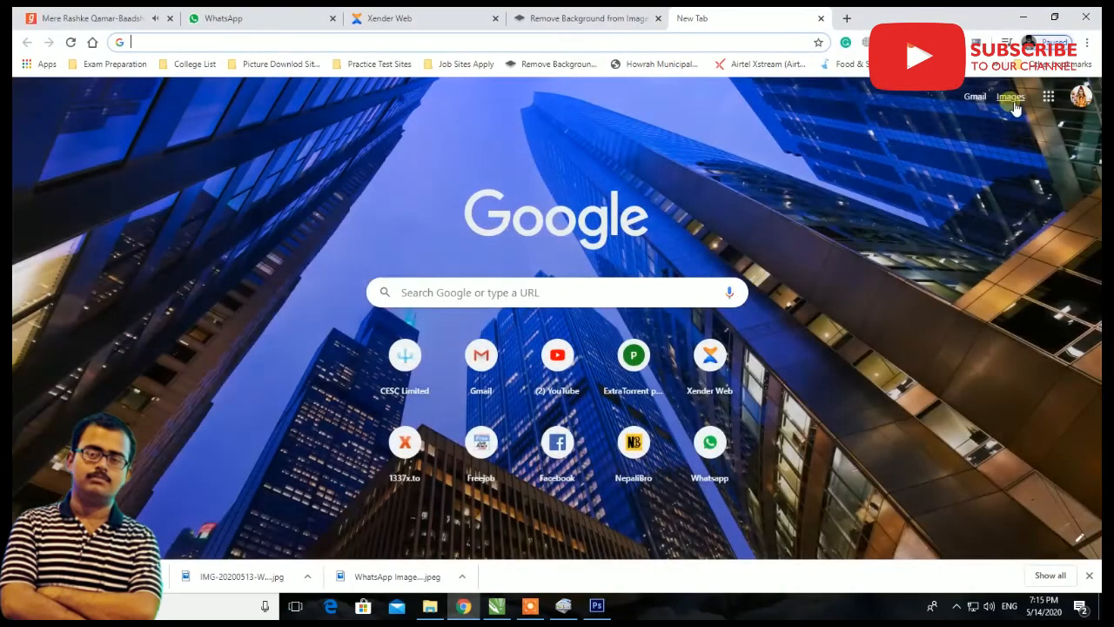
left_click(1010, 96)
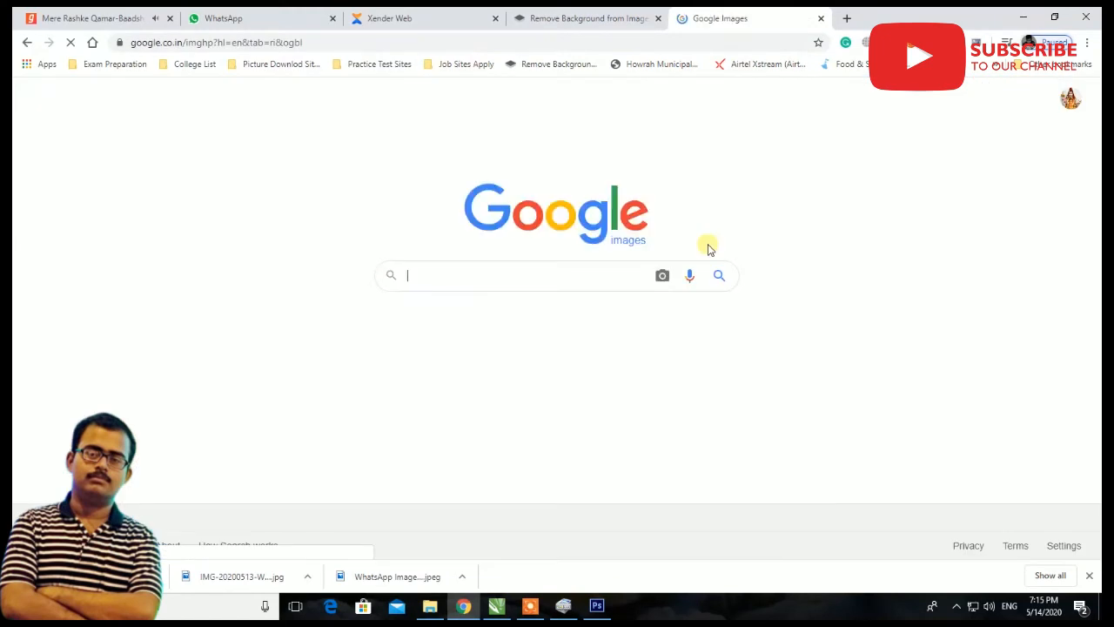
type("sky ")
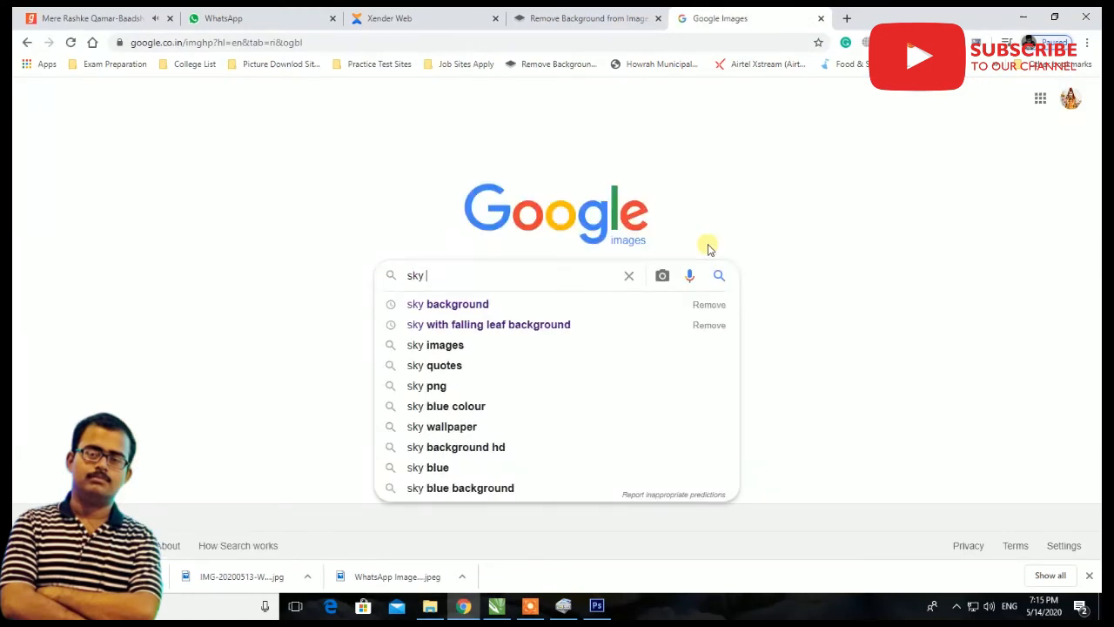
type("studio b")
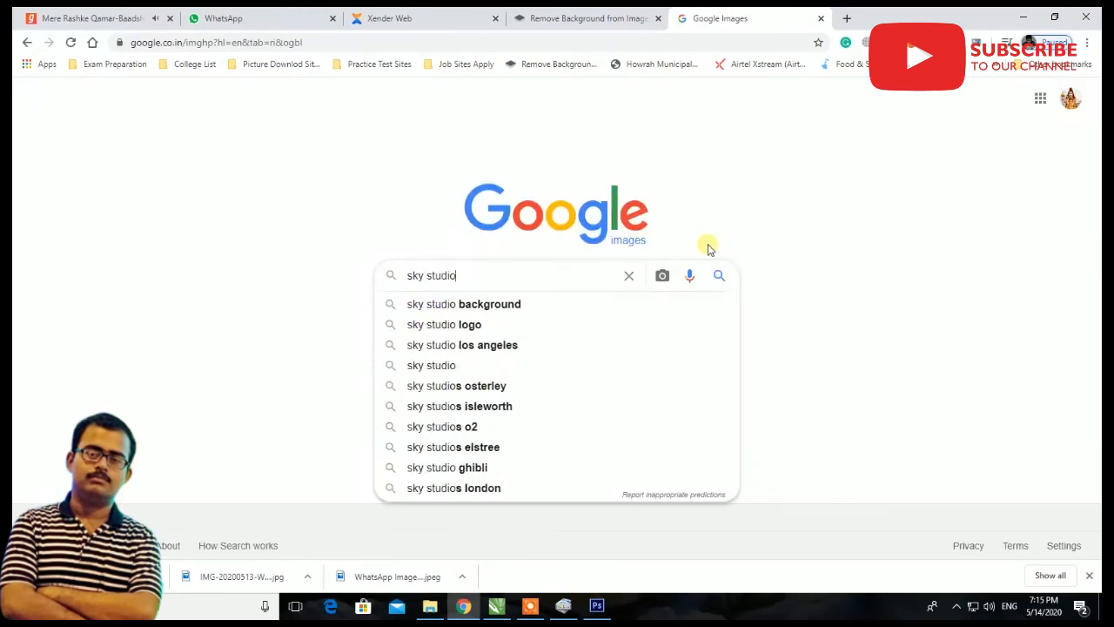
type("a")
left_click(666, 306)
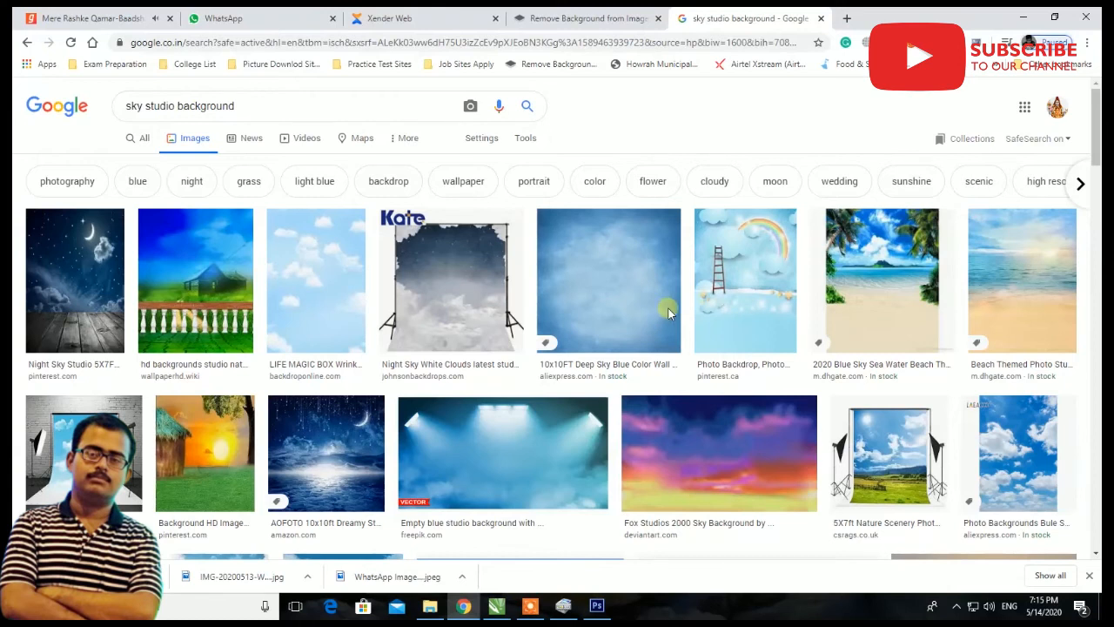
Step: Preview sky backdrops in the results and open the related AOFOTO 3x5ft blue sky with white clouds image
left_click(996, 254)
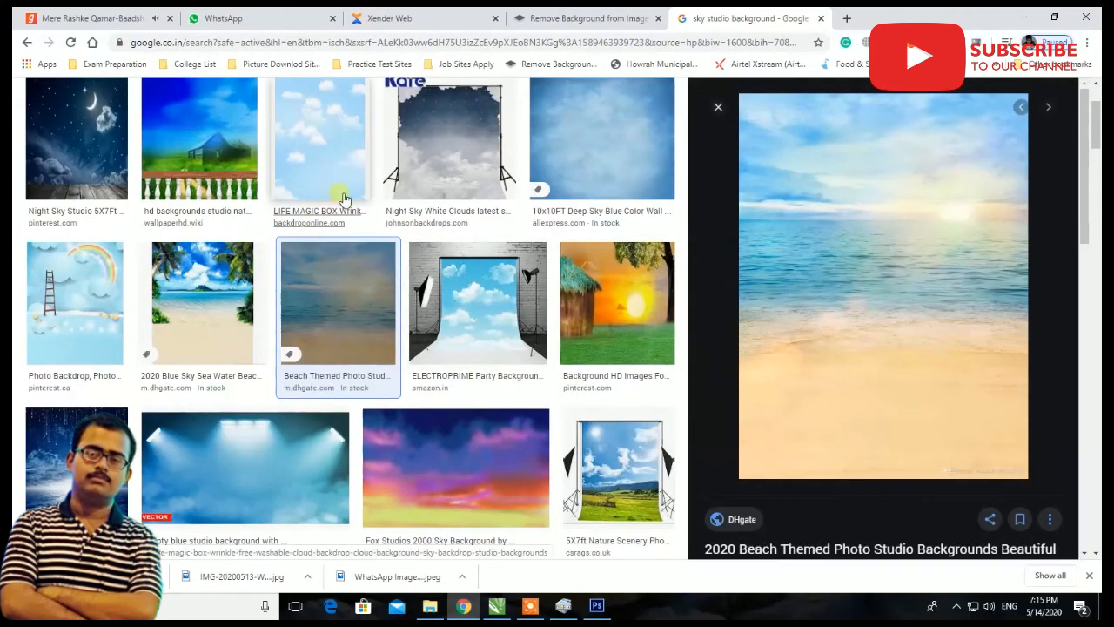
left_click(360, 176)
scroll(848, 229, "down", 5)
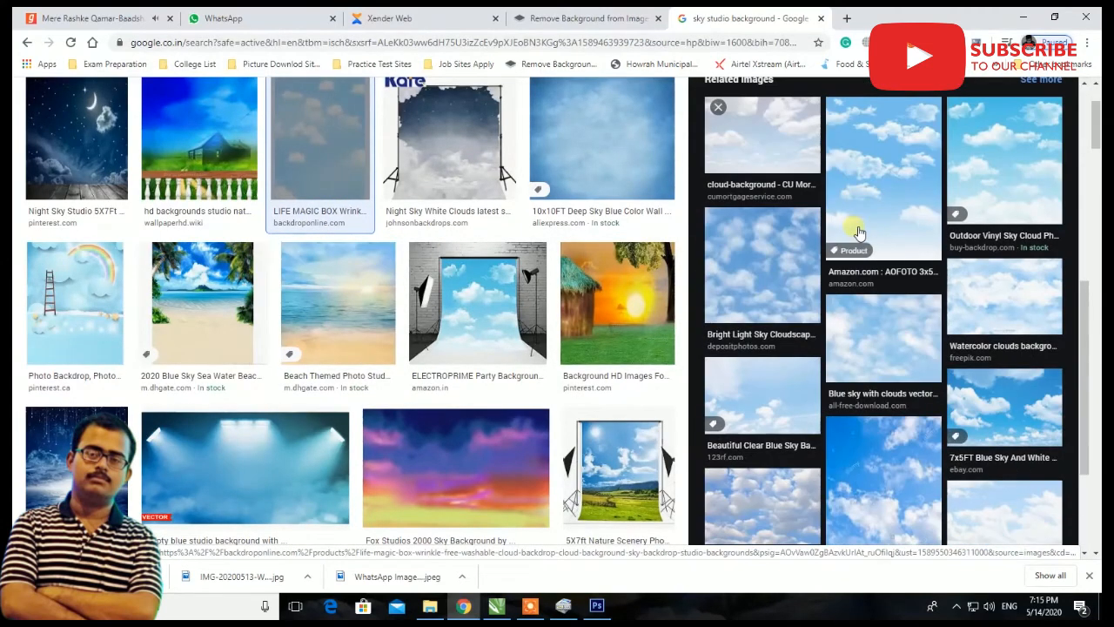
left_click(891, 205)
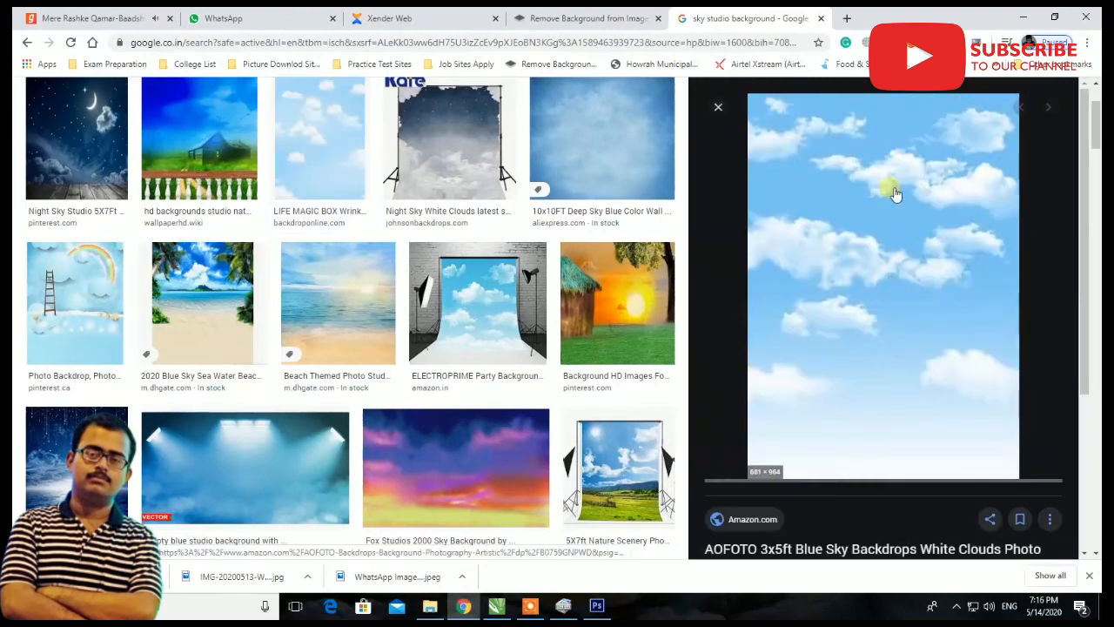
Step: Open the cloudy sky image in its own tab and save it as a JPEG in Downloads
right_click(867, 239)
left_click(947, 334)
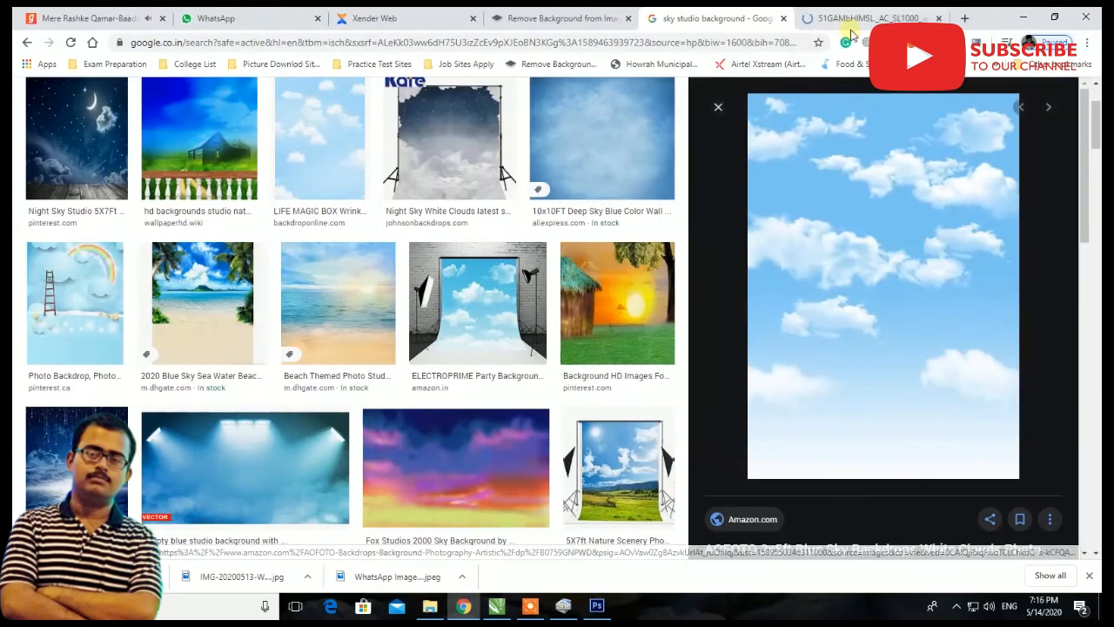
left_click(849, 30)
right_click(623, 233)
left_click(660, 259)
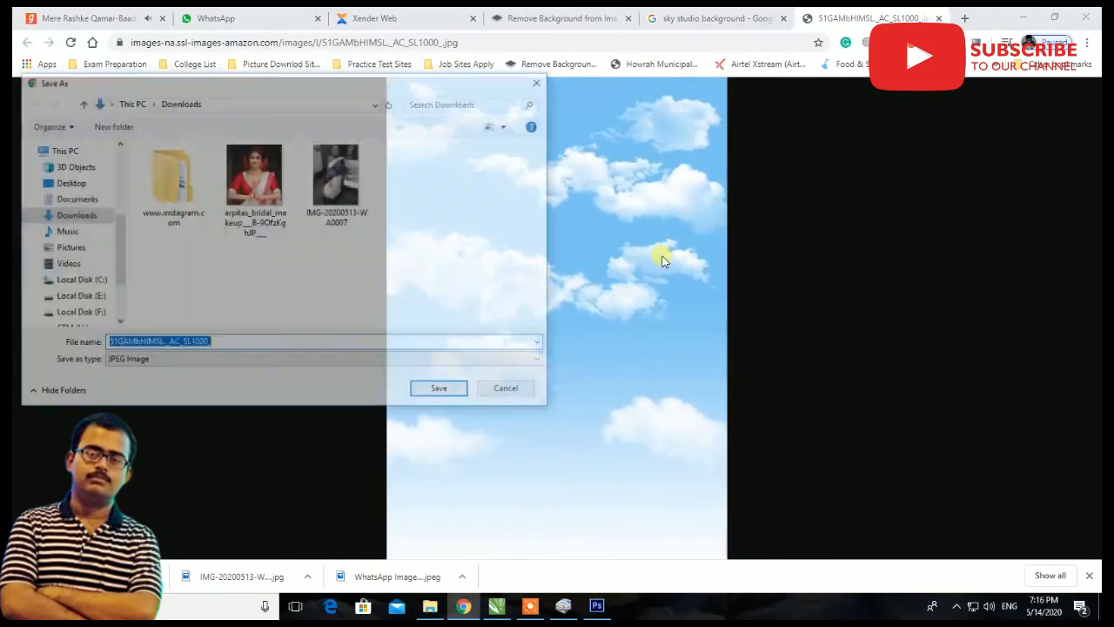
left_click(451, 391)
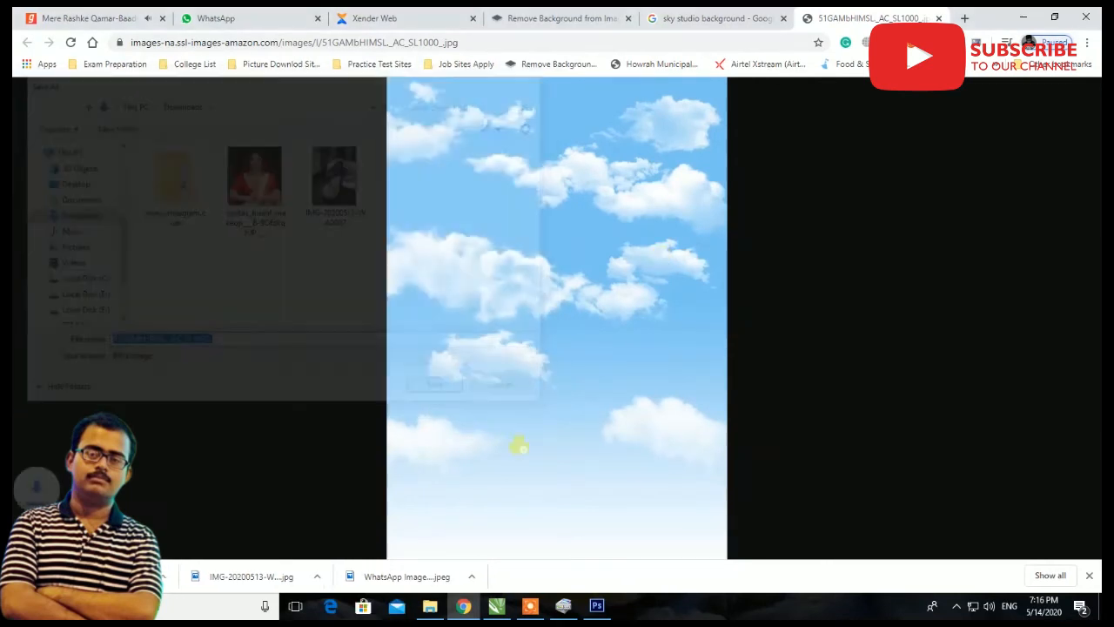
Step: Switch back to Photoshop and open the downloaded sky image 51GAMbHIMSL._AC_SL1000_
left_click(596, 605)
right_click(205, 221)
left_click(144, 241)
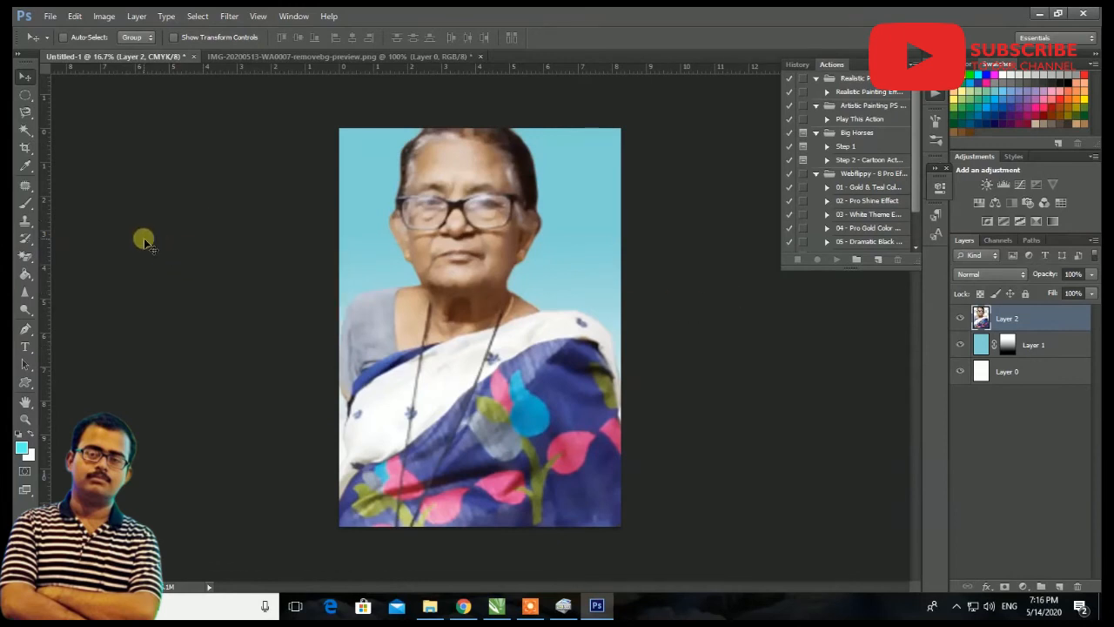
left_click(104, 16)
left_click(43, 146)
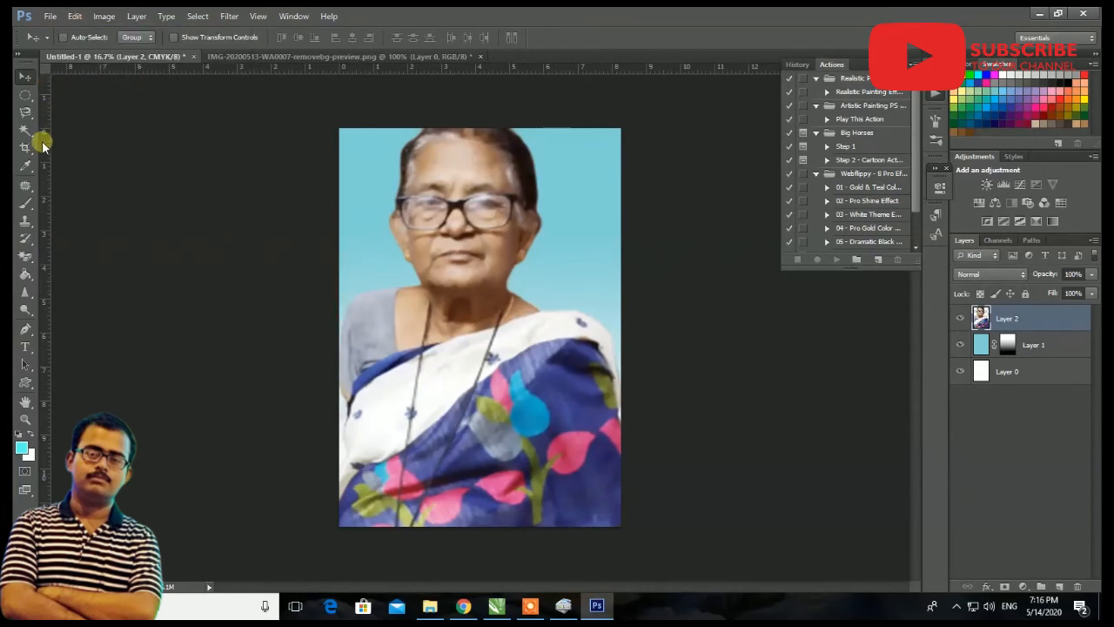
key("ctrl+o")
left_click(547, 193)
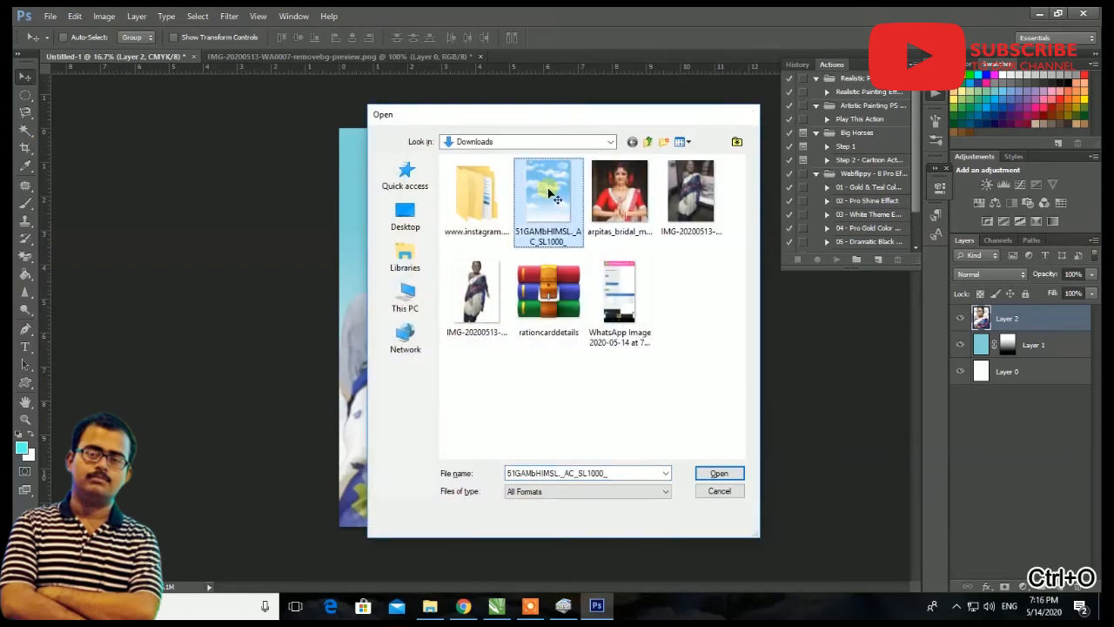
double_click(548, 193)
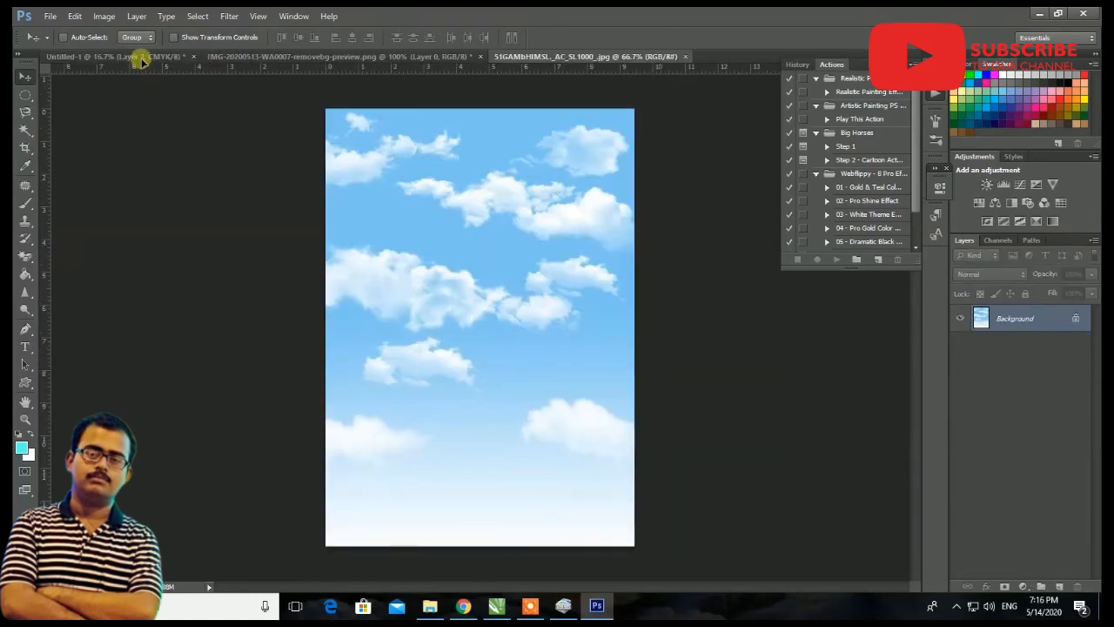
Step: Copy the sky image into the Untitled-1 document and enlarge it to cover the whole canvas
left_click_drag(141, 57, 570, 169)
left_click_drag(592, 209, 382, 176)
key("ctrl+t")
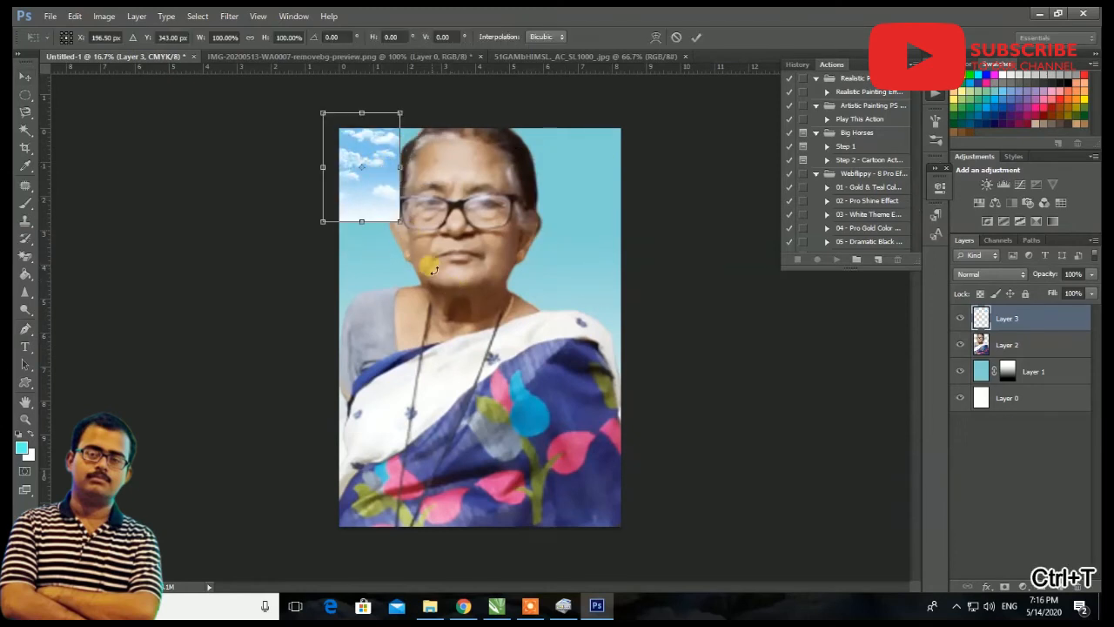
left_click_drag(401, 224, 641, 567)
key("Return")
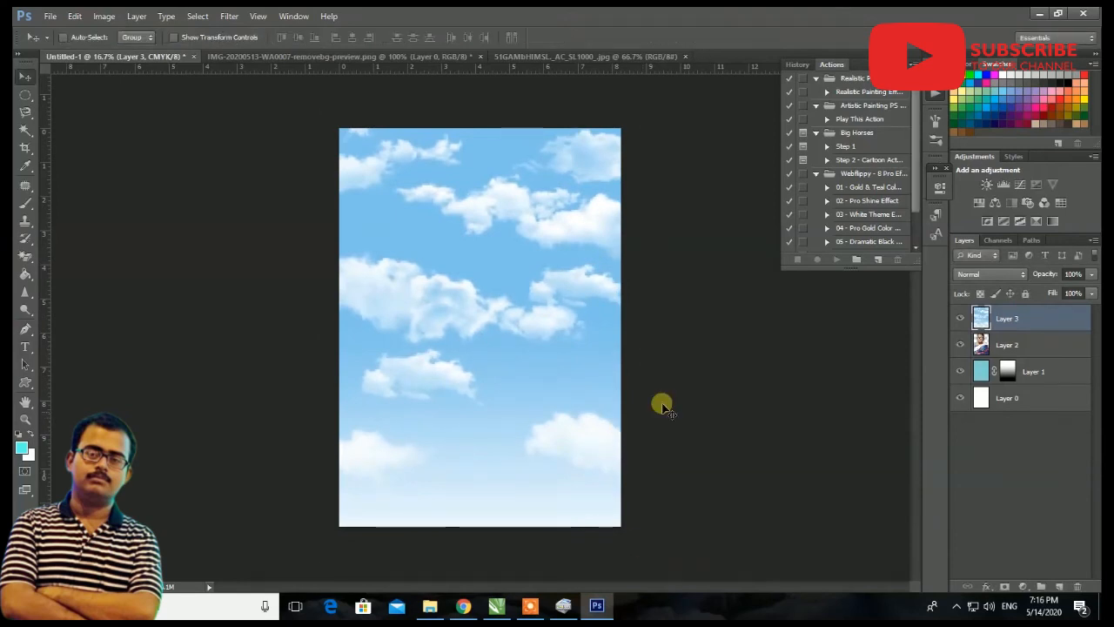
Step: Delete the cyan gradient Layer 1 and move the sky Layer 3 beneath the woman's Layer 2
left_click(1056, 375)
left_click_drag(1055, 374, 1077, 586)
left_click_drag(1030, 372, 1018, 358)
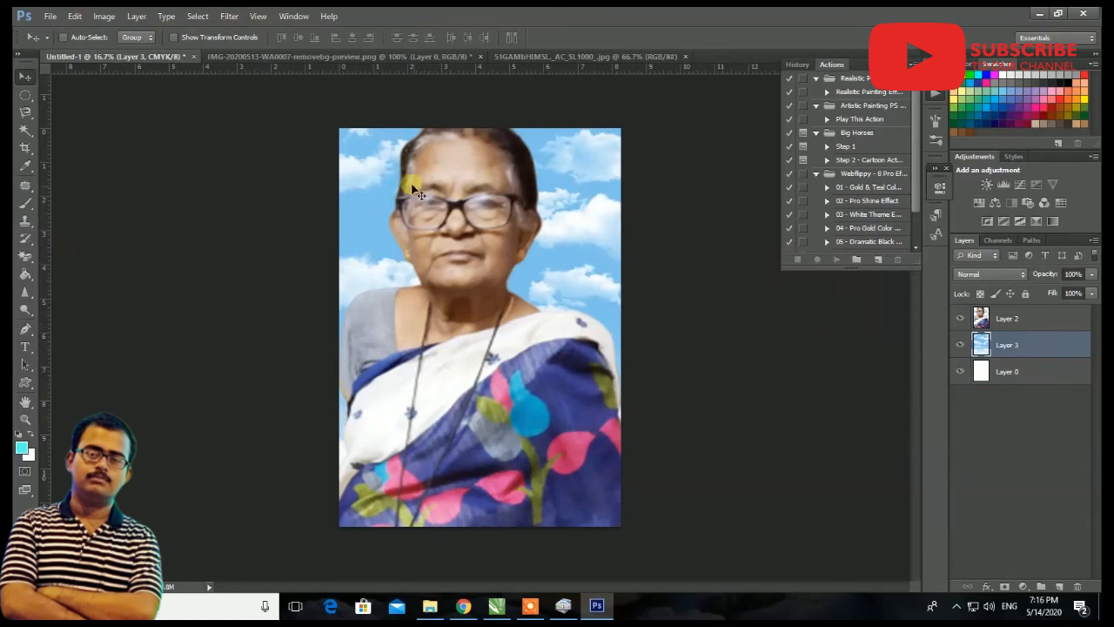
Step: Switch to Chrome and change the image search from the sky backgrounds to "blue studio background"
left_click(463, 606)
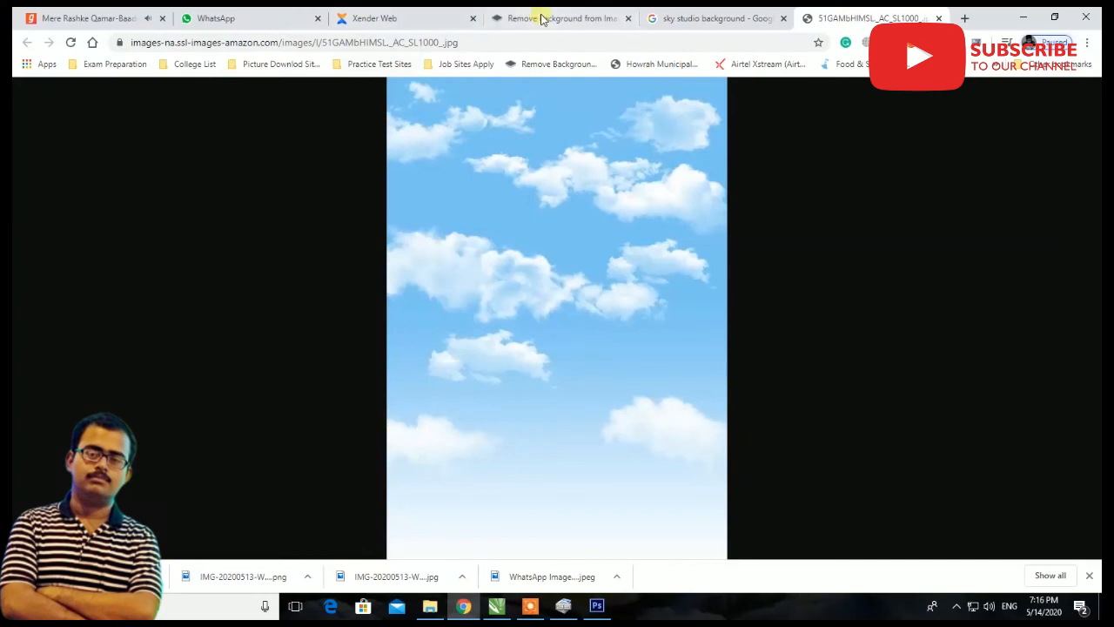
left_click(674, 18)
scroll(522, 327, "down", 5)
scroll(348, 261, "down", 1)
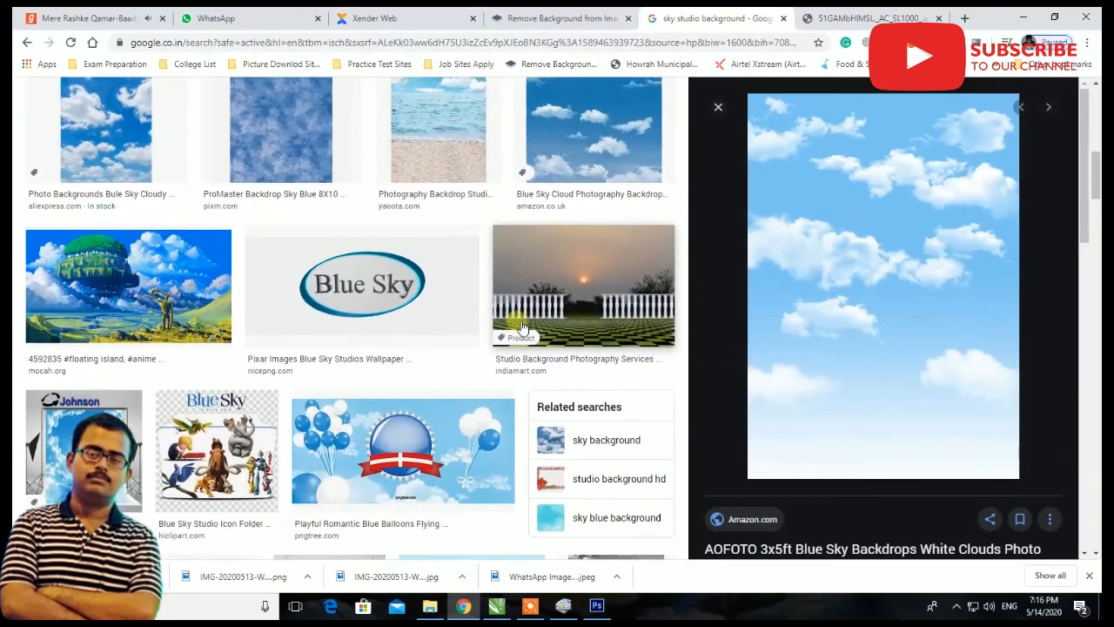
scroll(82, 249, "up", 7)
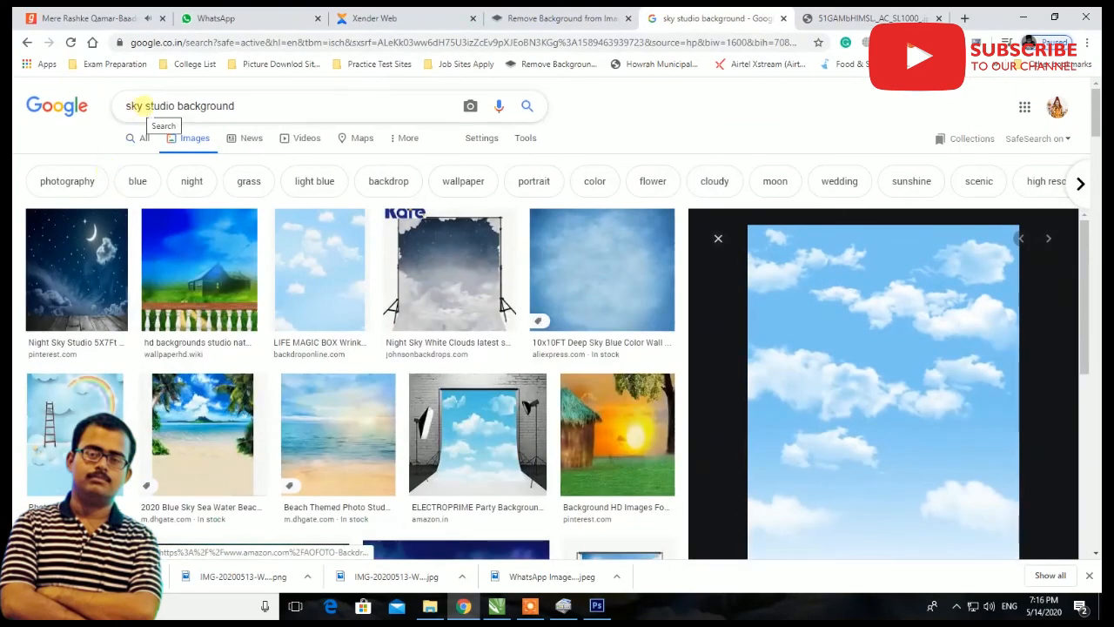
double_click(135, 106)
type("blue")
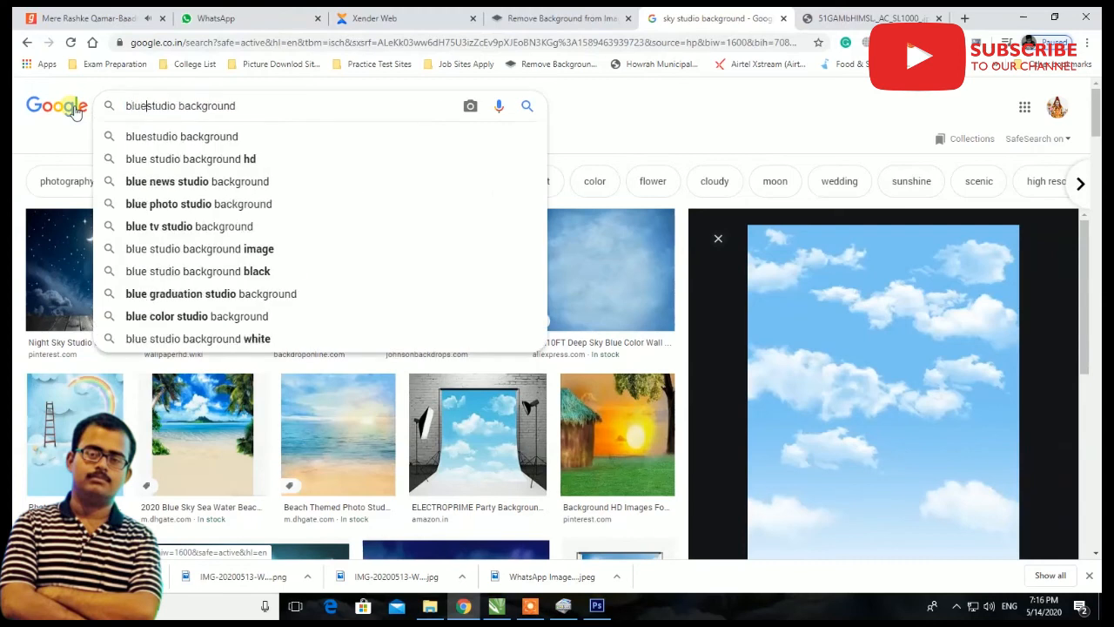
key("Return")
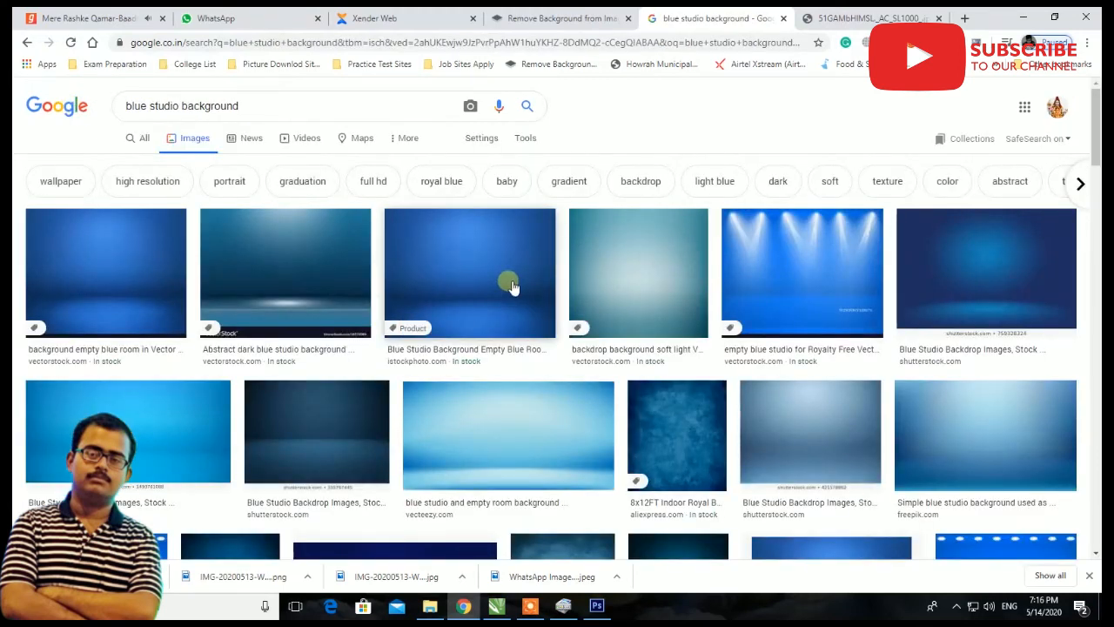
Step: Open the light blue and empty room background, then its related vertical blue studio backdrop from Depositphotos
left_click(562, 450)
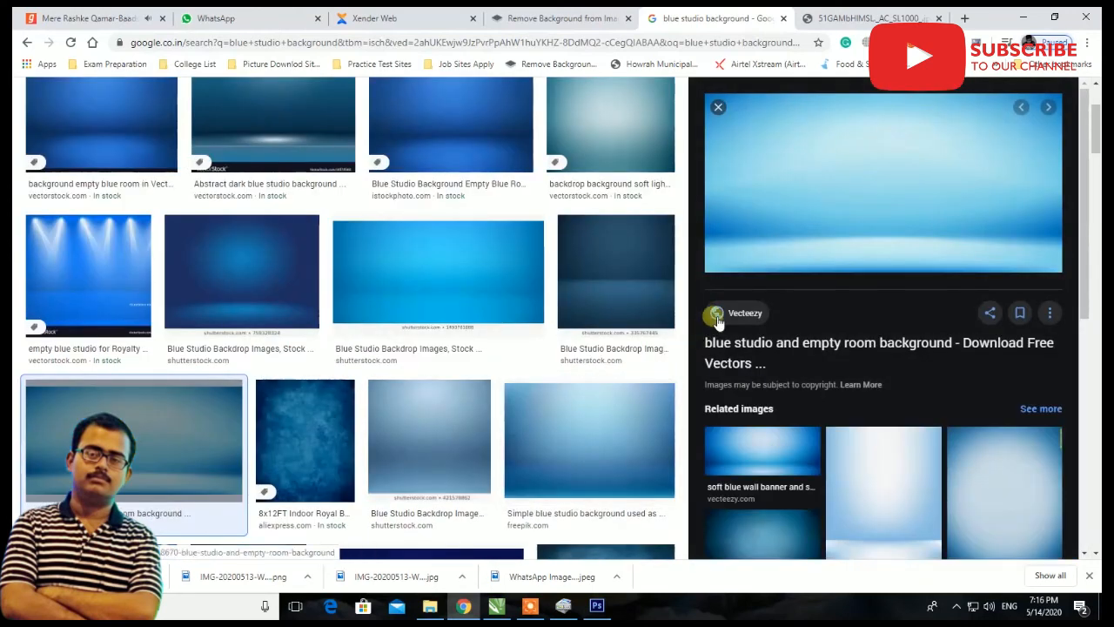
scroll(884, 200, "down", 3)
left_click(891, 204)
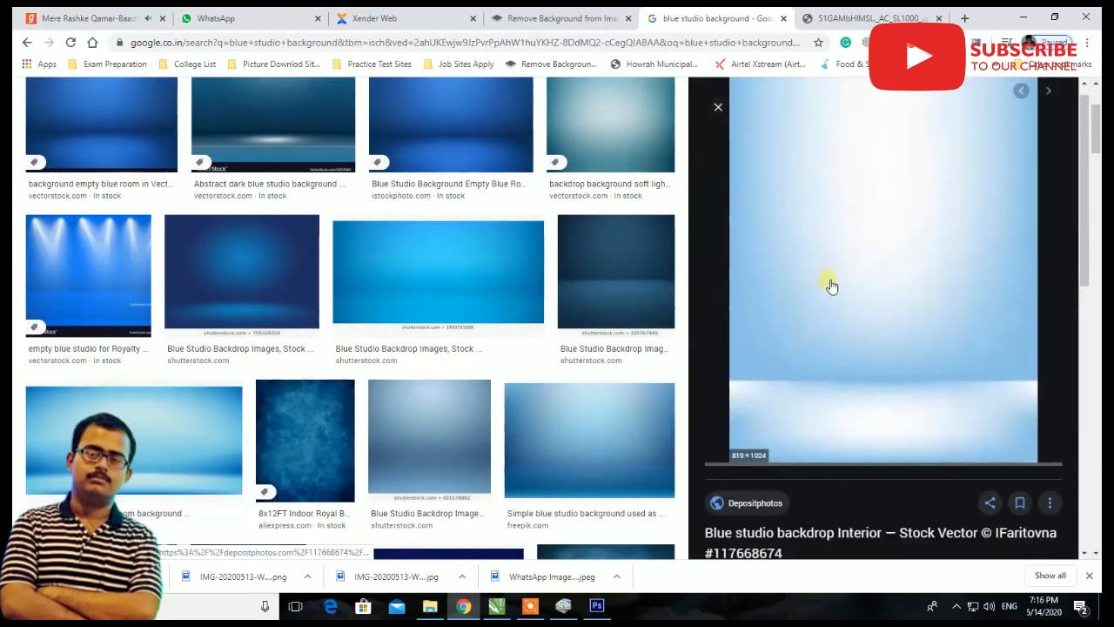
Step: Open the blue studio backdrop image in its own tab and save it as a JPEG in Downloads
right_click(863, 223)
left_click(924, 324)
left_click(858, 17)
right_click(643, 218)
left_click(670, 243)
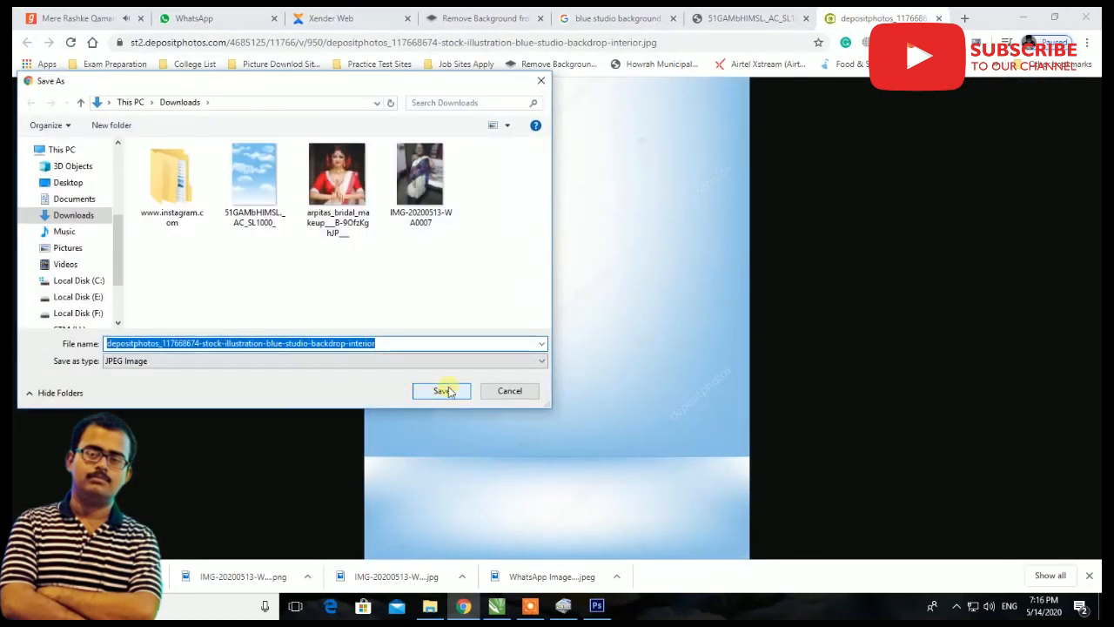
left_click(437, 391)
Step: Switch back to Photoshop and open the downloaded depositphotos blue studio backdrop image
mouse_move(533, 611)
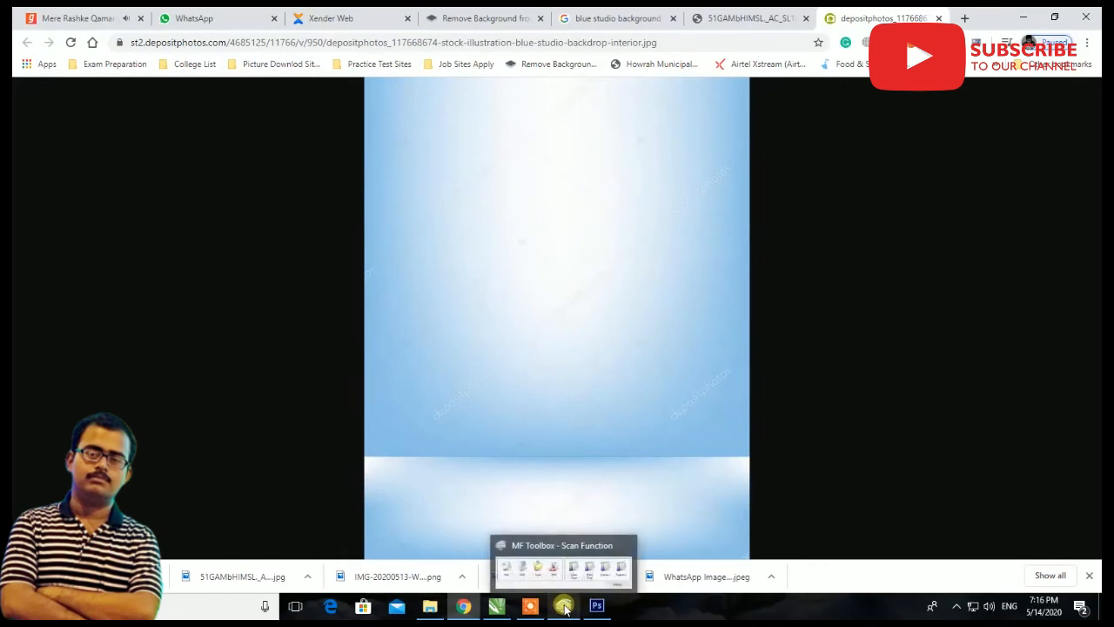
left_click(595, 606)
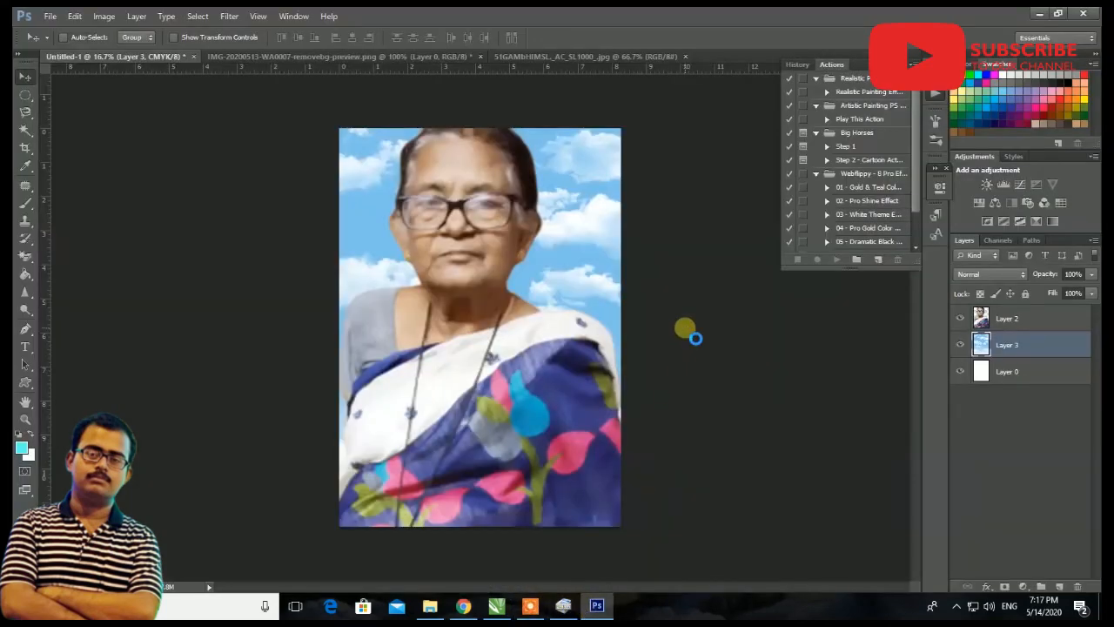
key("ctrl+o")
left_click(702, 183)
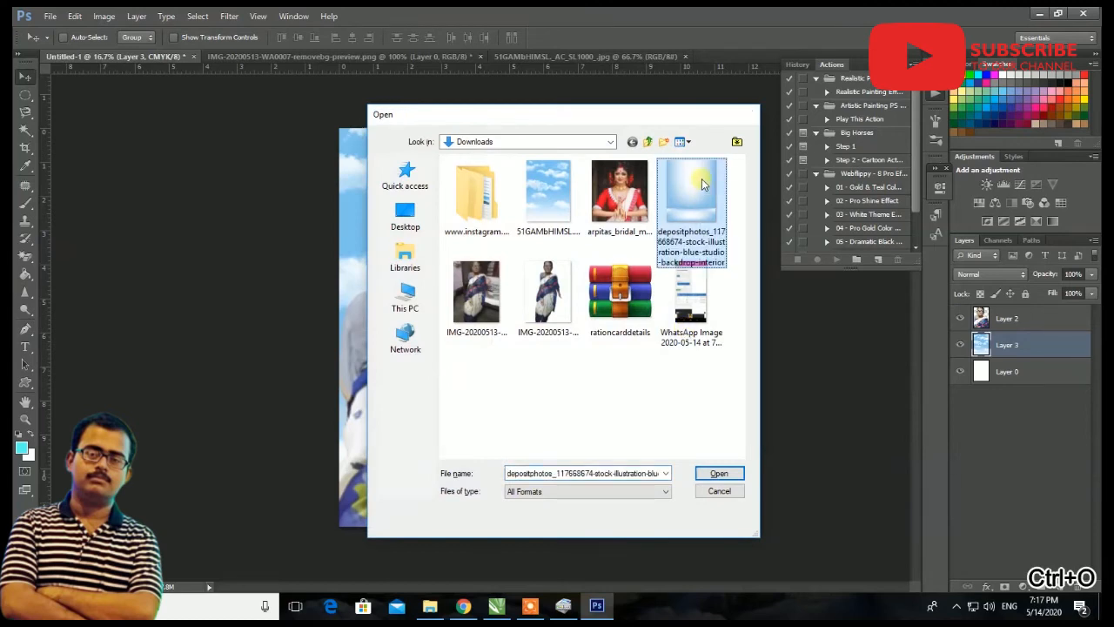
double_click(702, 183)
Step: Place the blue backdrop in Untitled-1 behind the woman, scaled to about 335% width and 415% height to cover the canvas, and make Layer 2 active
left_click_drag(427, 209, 422, 153)
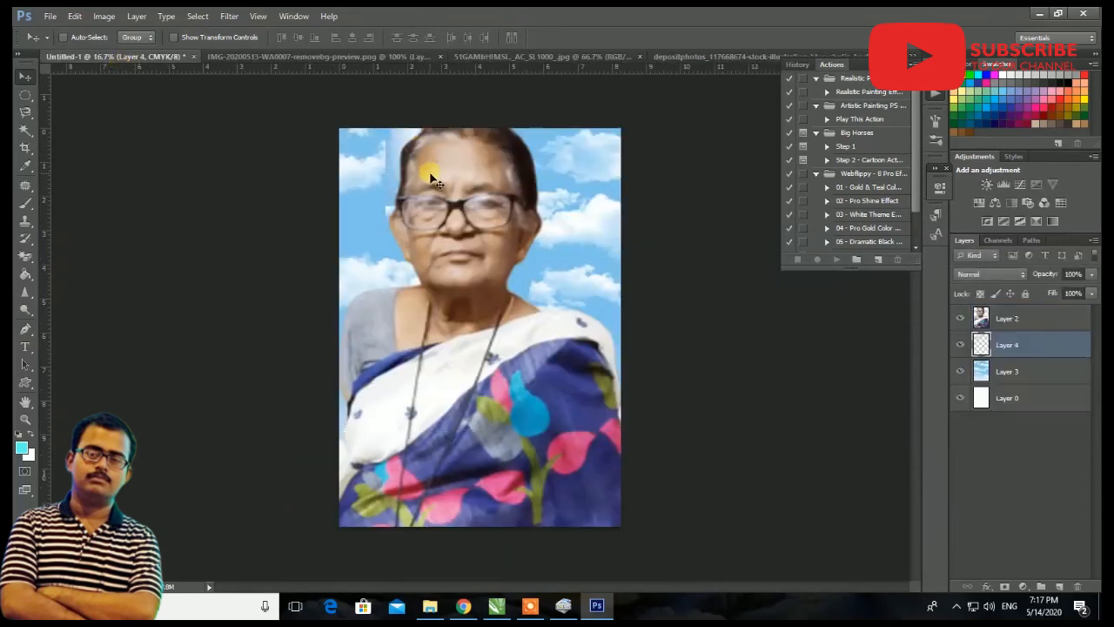
key("ctrl+t")
left_click_drag(478, 231, 665, 583)
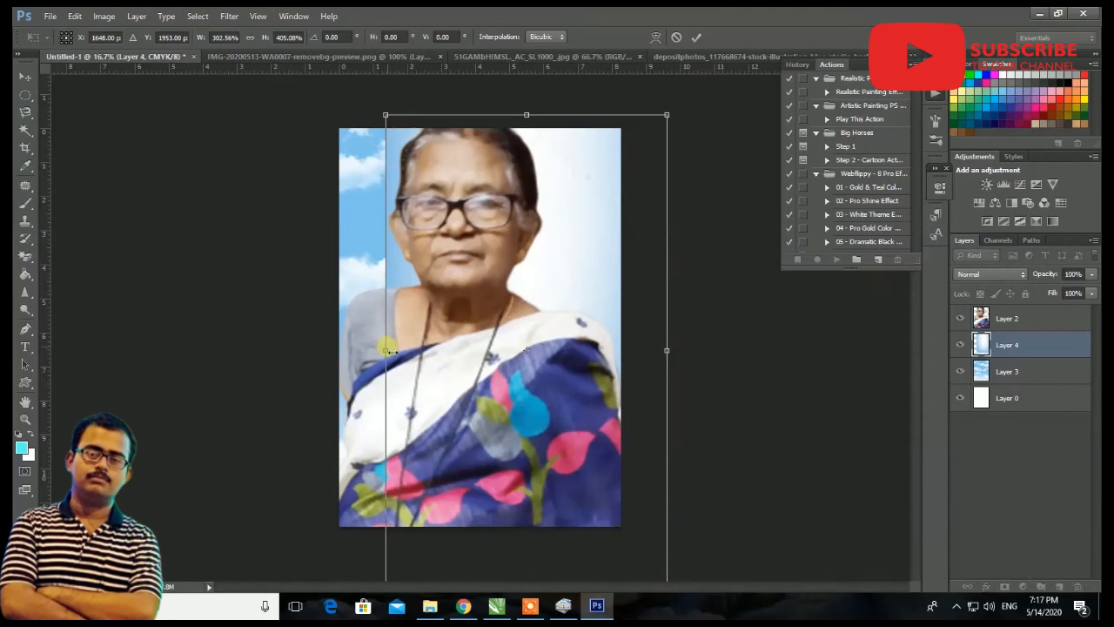
left_click_drag(389, 351, 330, 352)
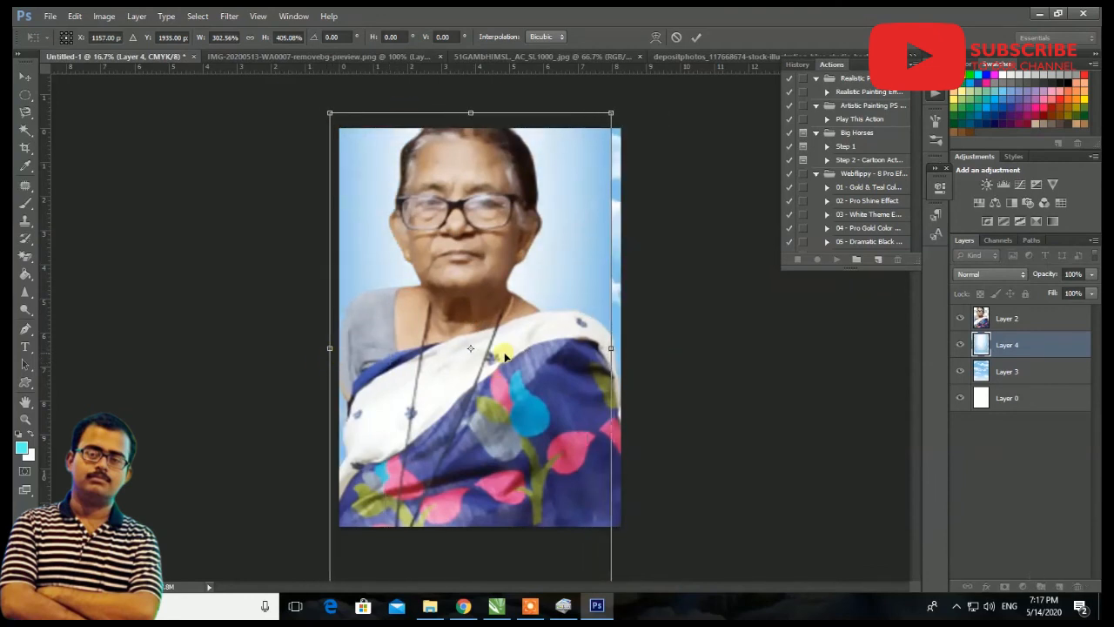
left_click_drag(609, 114, 642, 102)
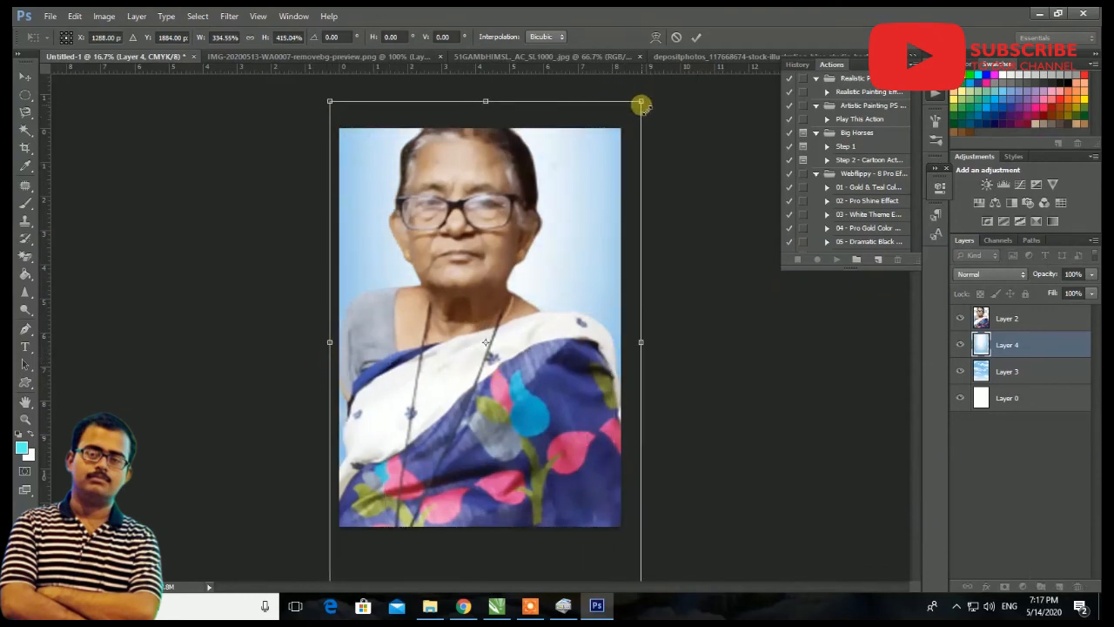
key("Return")
left_click_drag(585, 249, 590, 272)
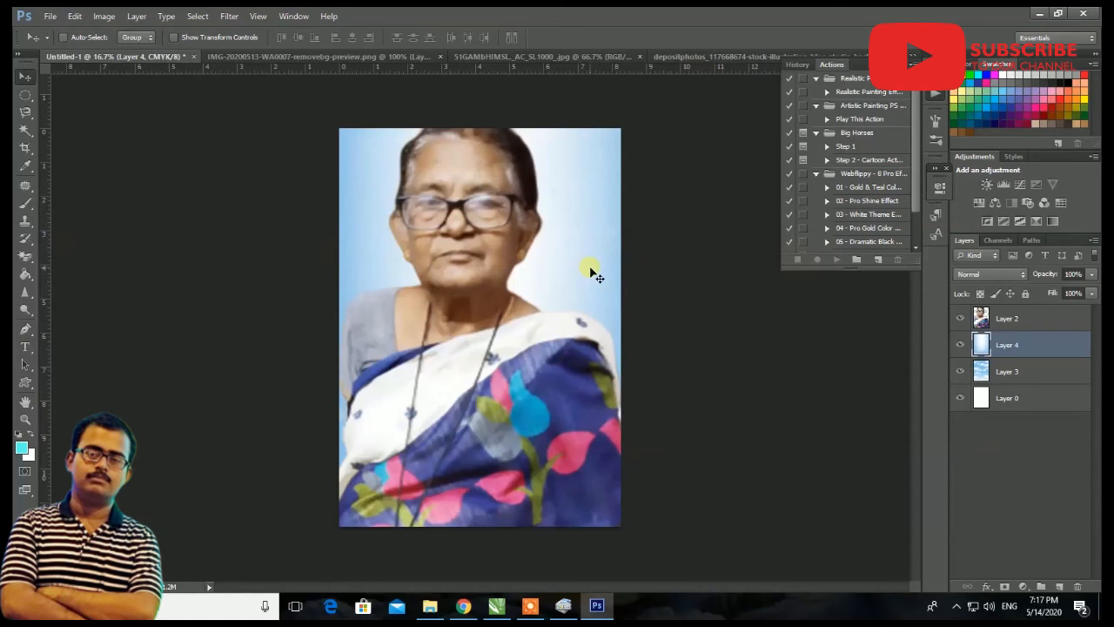
left_click(1010, 318)
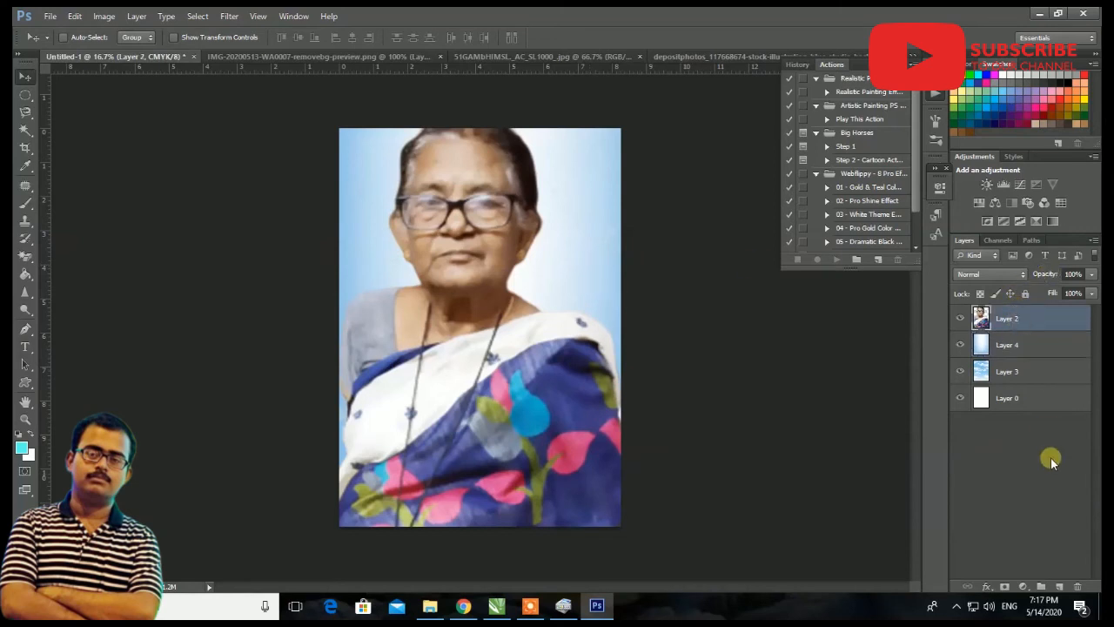
Step: Add a Drop Shadow to the woman on Layer 2 with a distance of 20 px, spread of 0% and size of 65 px
left_click(1024, 586)
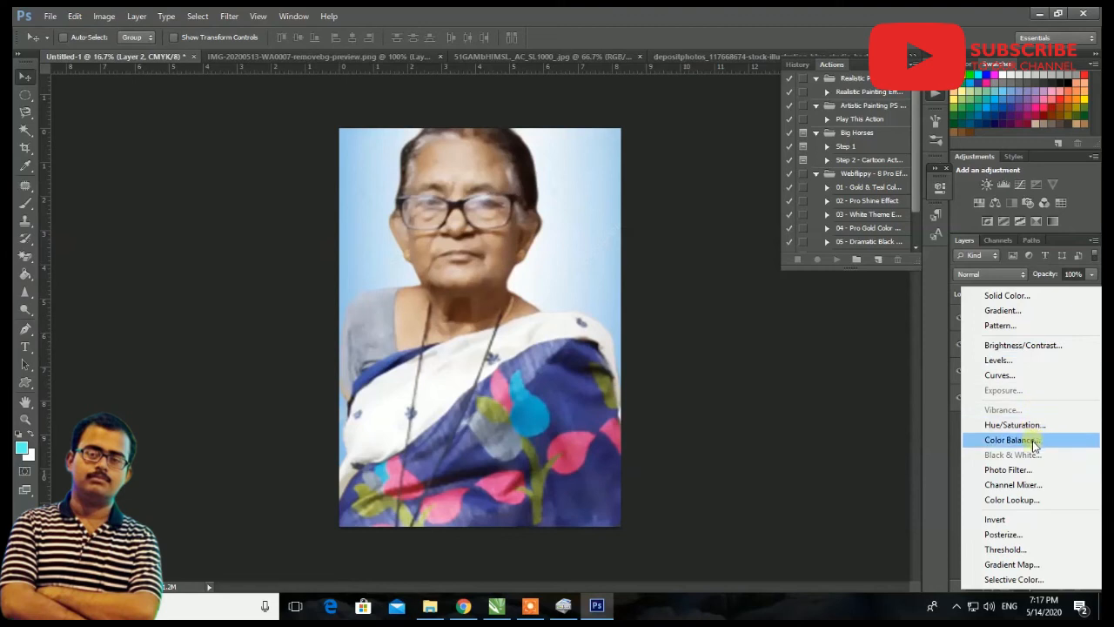
left_click(908, 519)
left_click(987, 587)
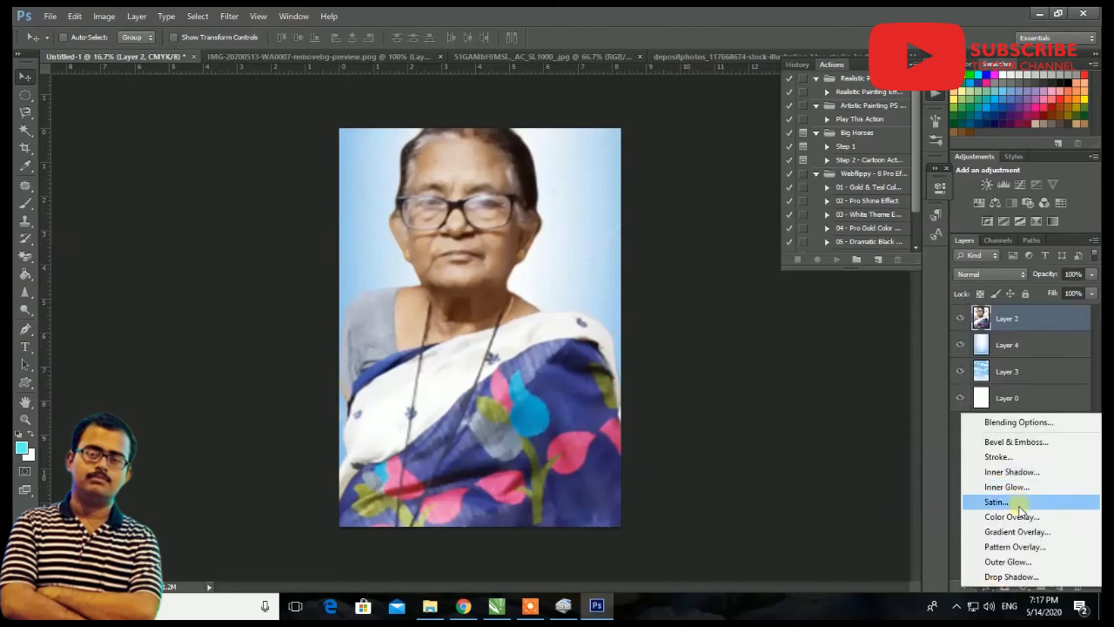
left_click(1010, 576)
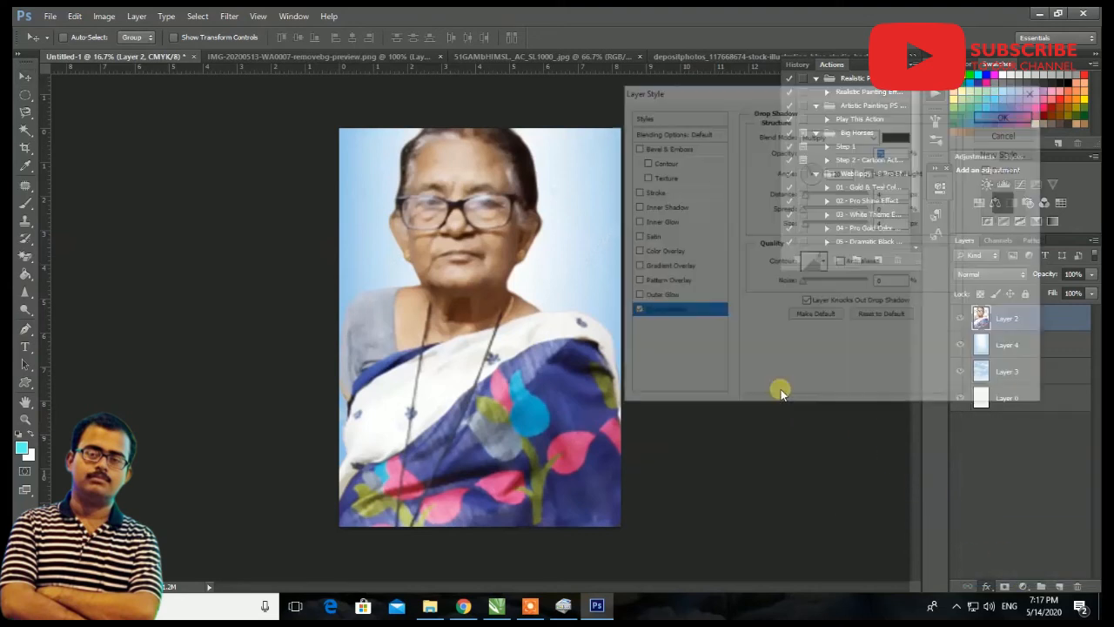
left_click_drag(804, 197, 816, 199)
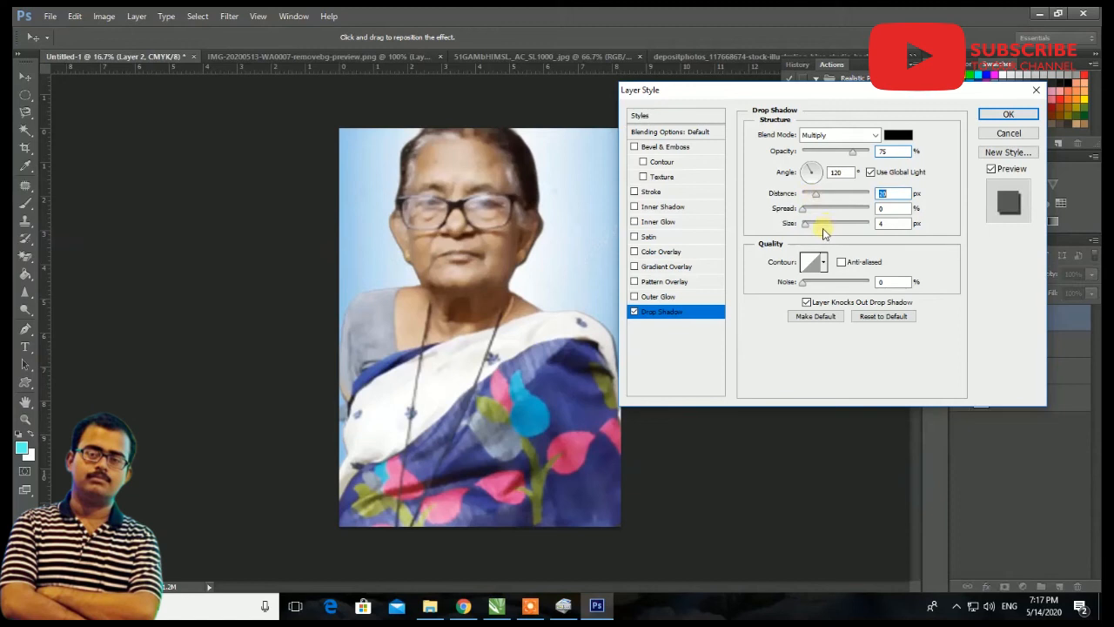
left_click_drag(809, 228, 823, 228)
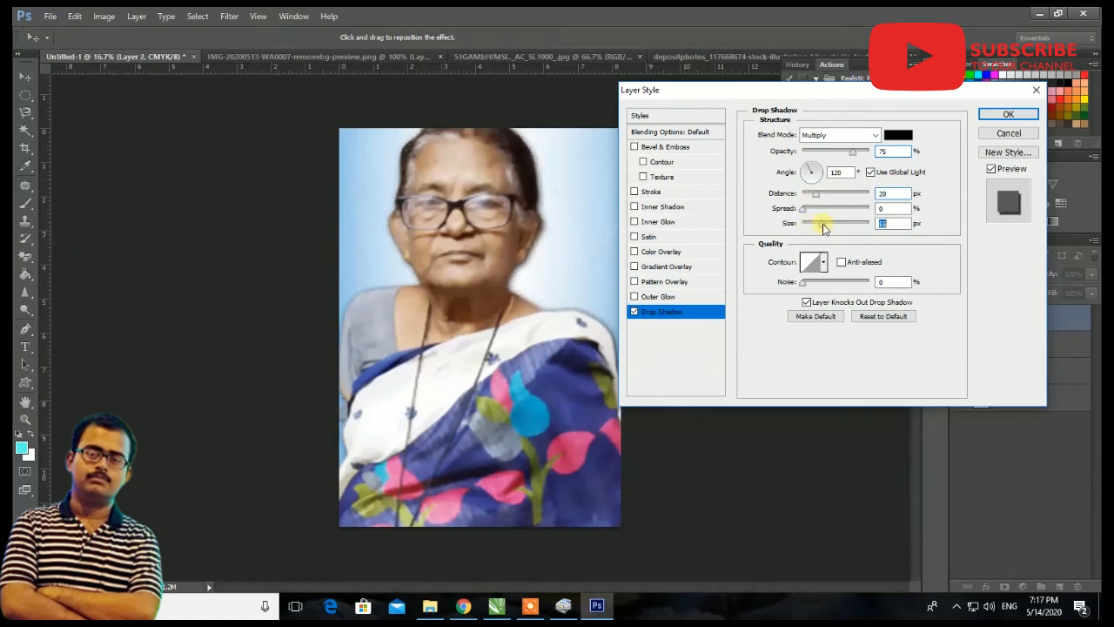
left_click_drag(806, 215, 801, 218)
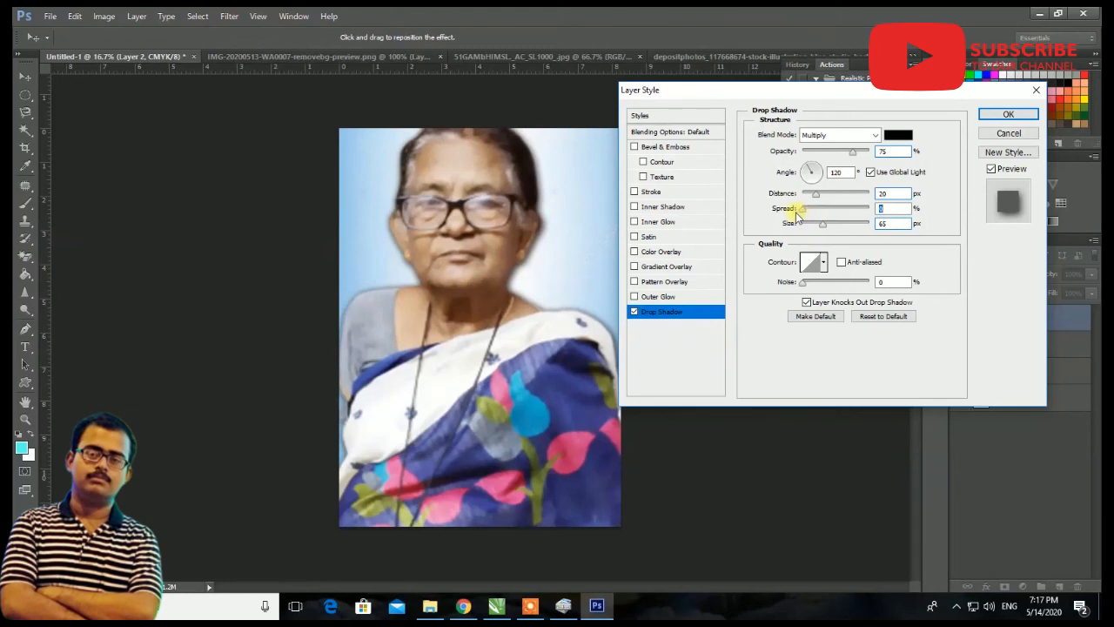
left_click(990, 117)
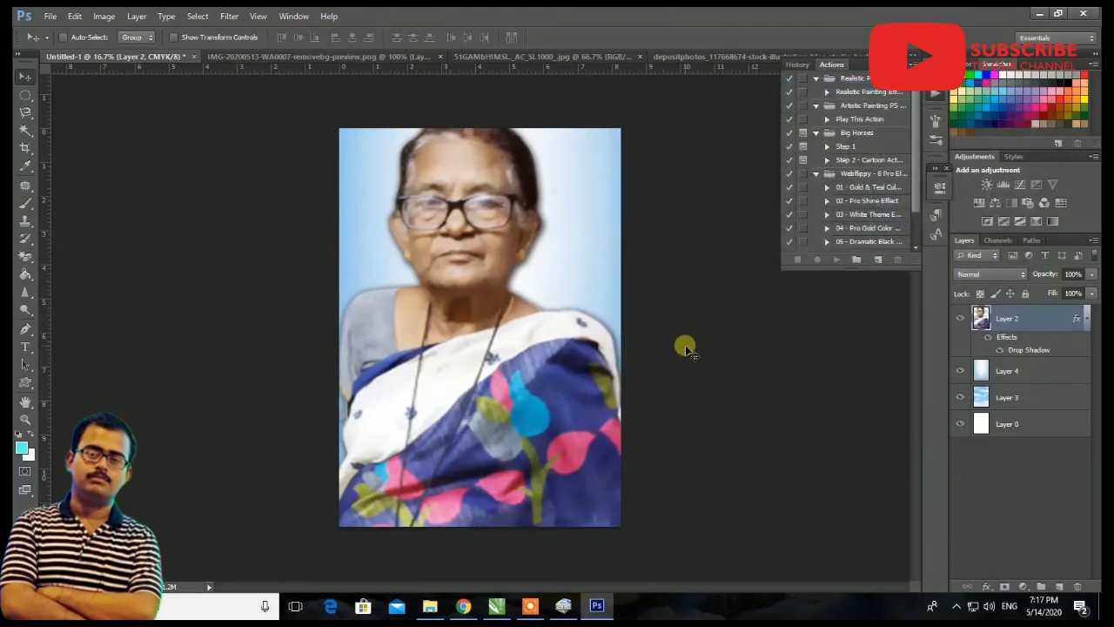